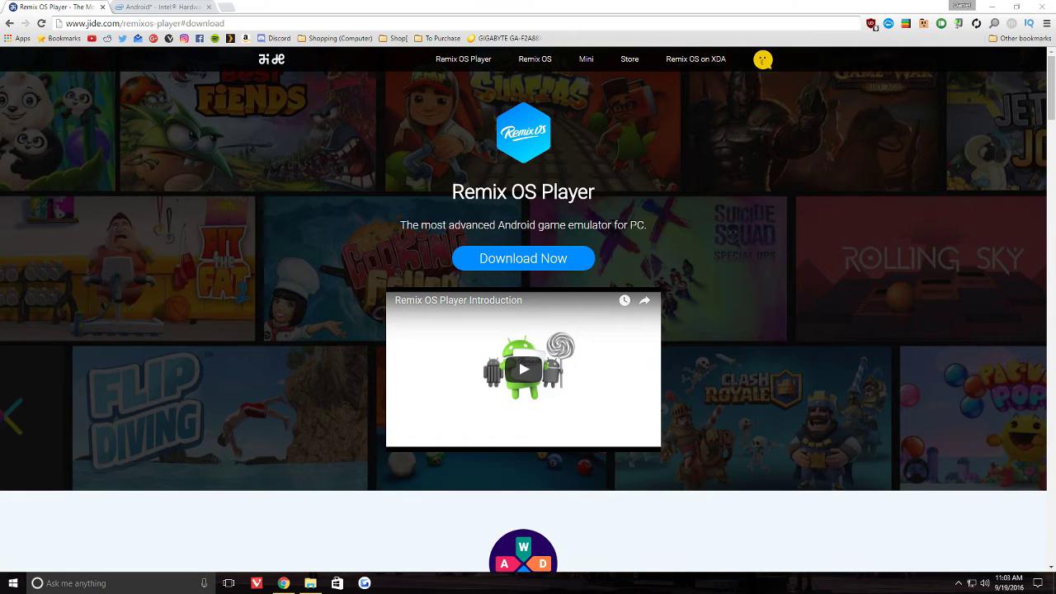
- Scroll the jide.com Remix OS Player page down to the download section and system requirements
drag(400, 224, 574, 225)
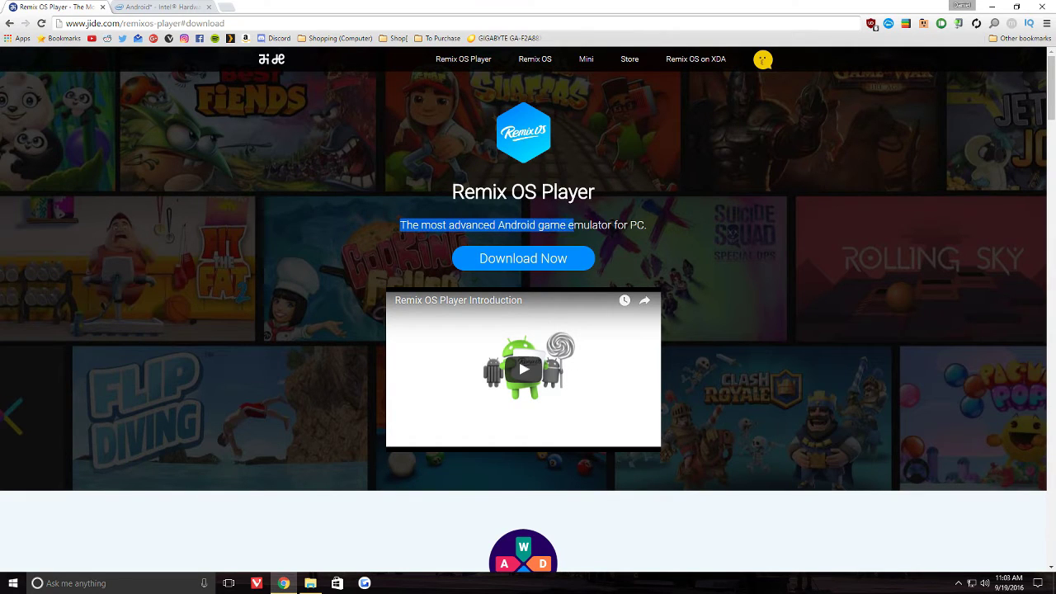
scroll(524, 310, down, 1)
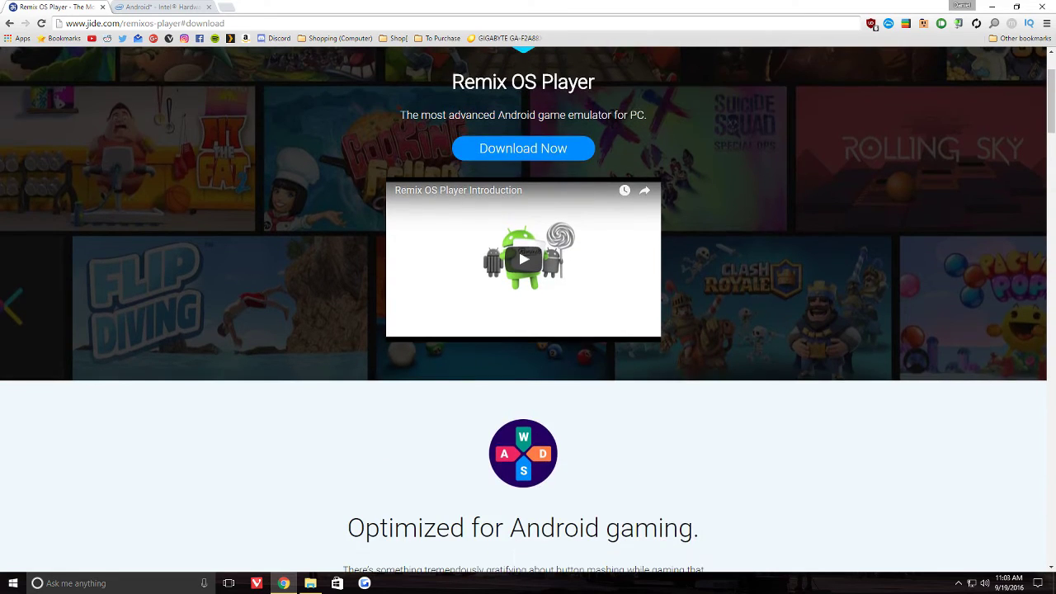
scroll(523, 310, down, 3)
scroll(528, 310, down, 1)
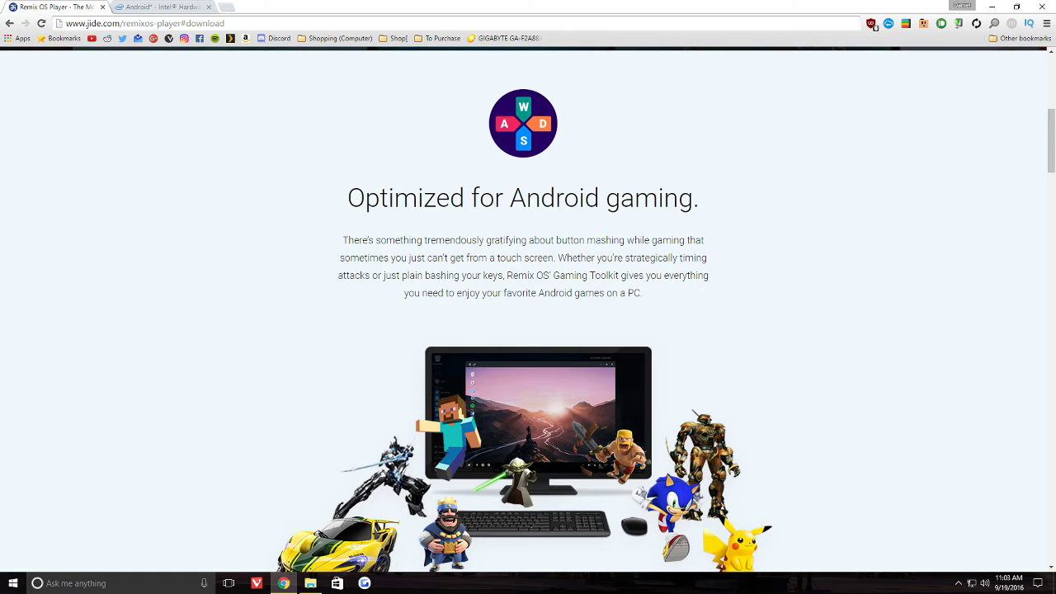
scroll(528, 310, down, 1)
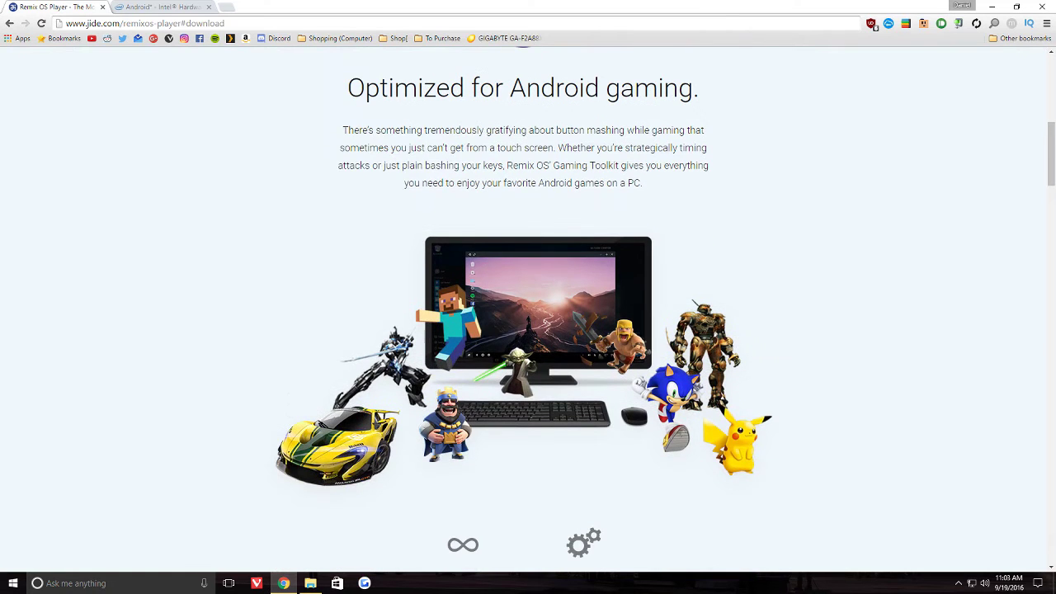
scroll(527, 310, down, 3)
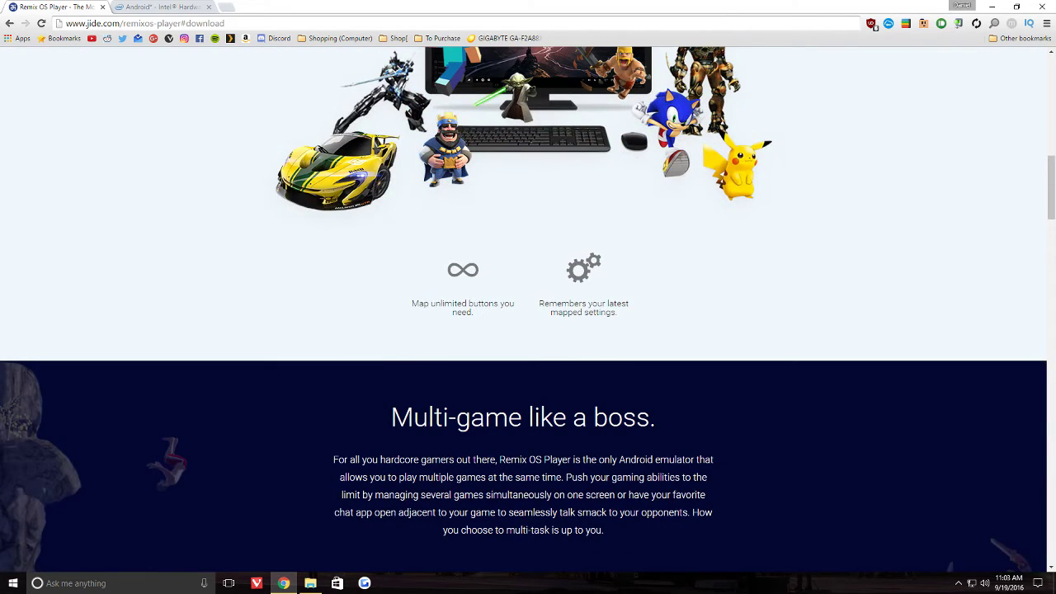
scroll(528, 310, down, 2)
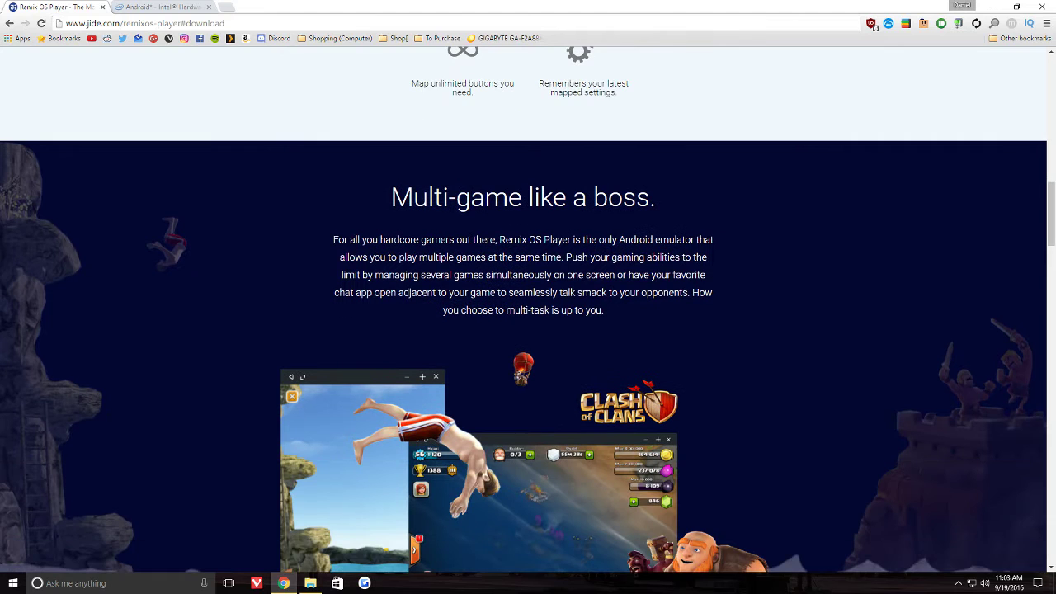
scroll(528, 310, down, 2)
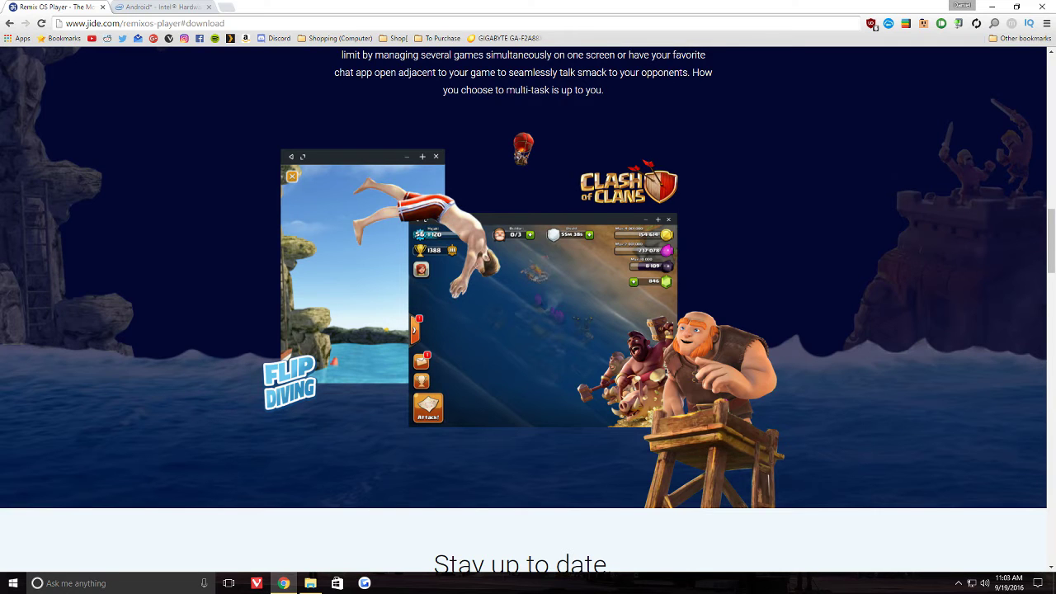
scroll(528, 280, down, 4)
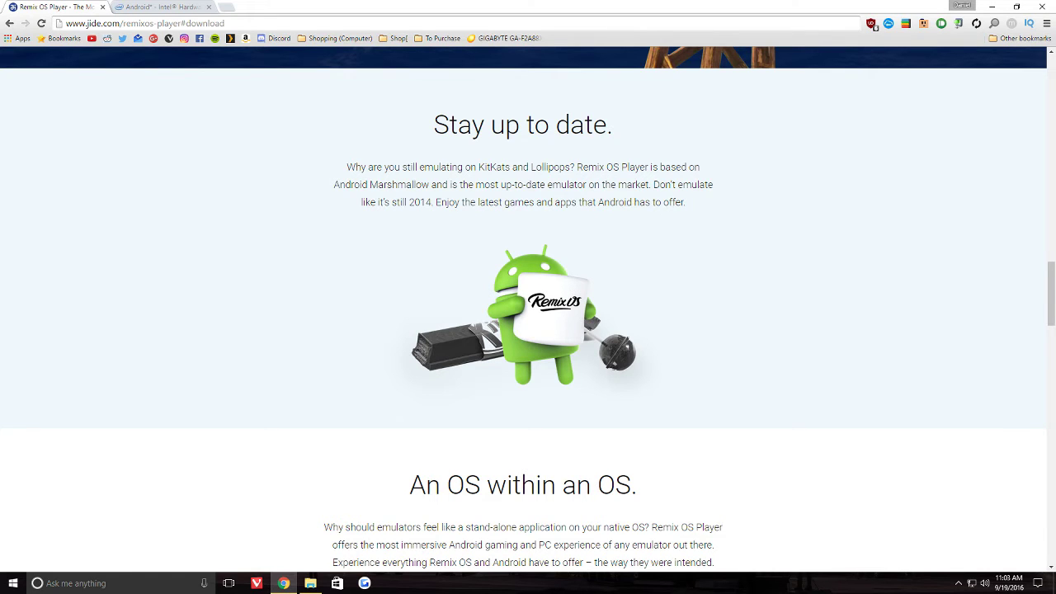
scroll(528, 305, down, 3)
scroll(528, 305, up, 4)
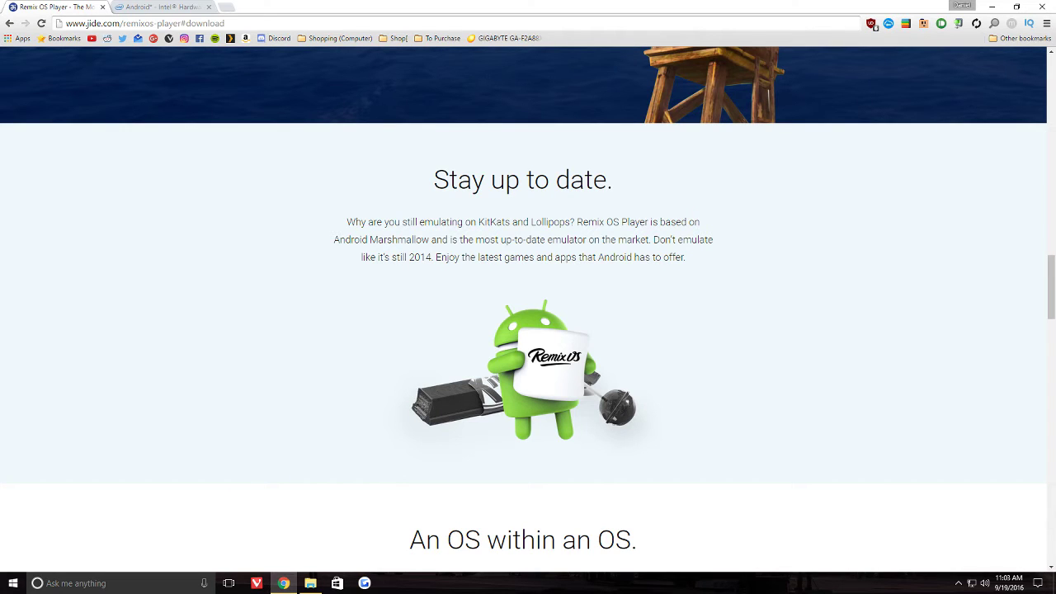
scroll(528, 305, down, 2)
scroll(527, 306, down, 1)
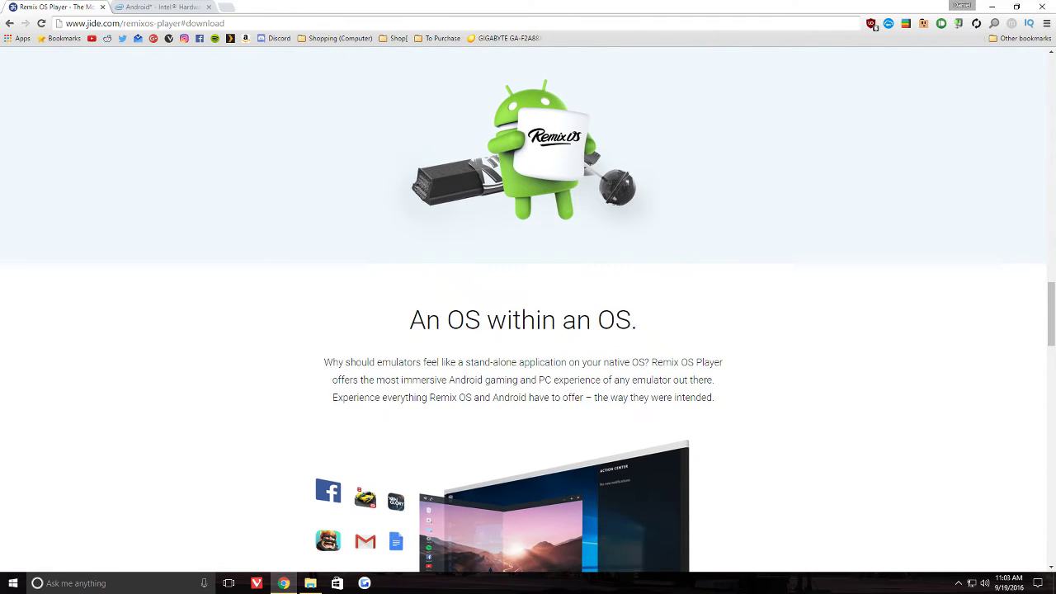
scroll(528, 305, down, 3)
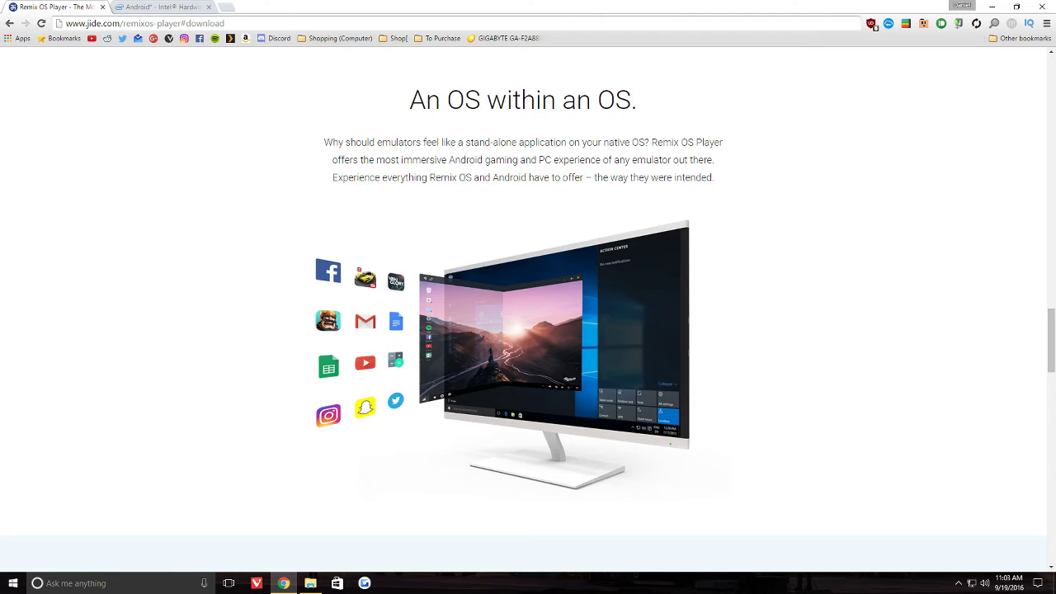
scroll(527, 305, down, 4)
scroll(528, 313, down, 2)
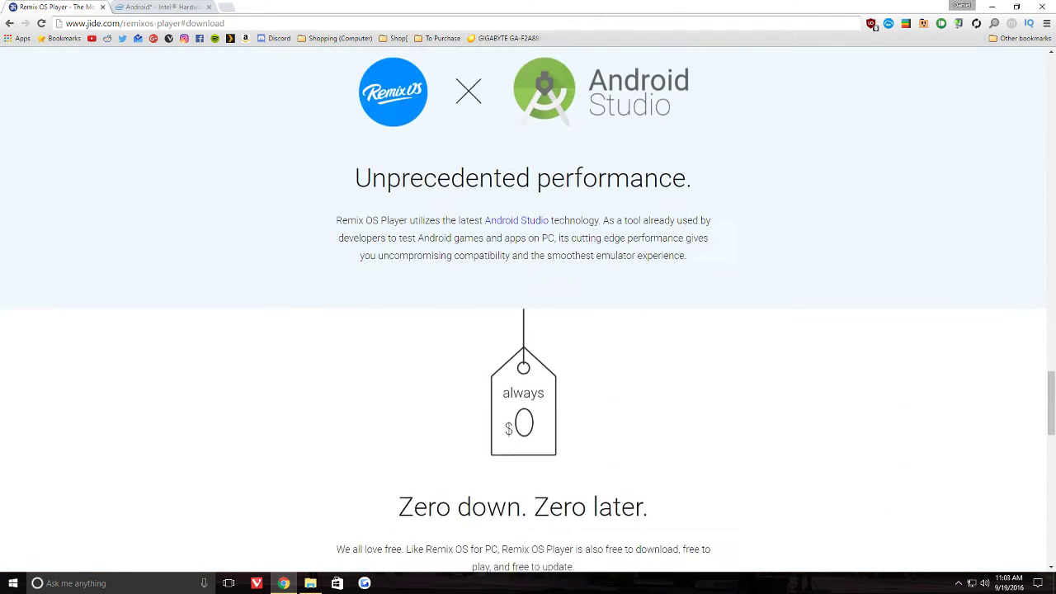
scroll(528, 313, down, 5)
scroll(528, 313, down, 4)
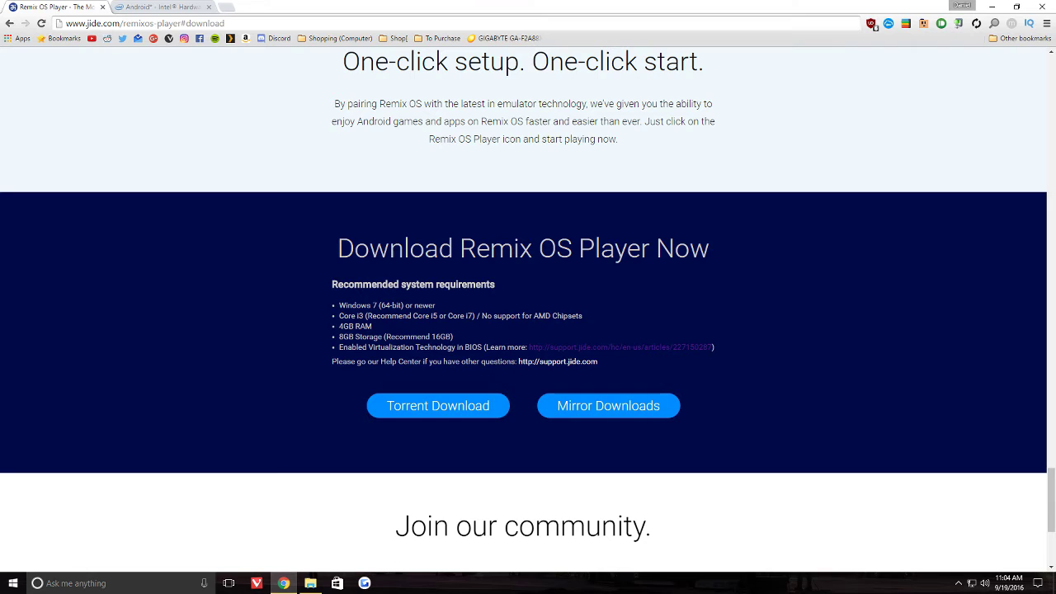
scroll(527, 310, down, 3)
scroll(528, 310, up, 10)
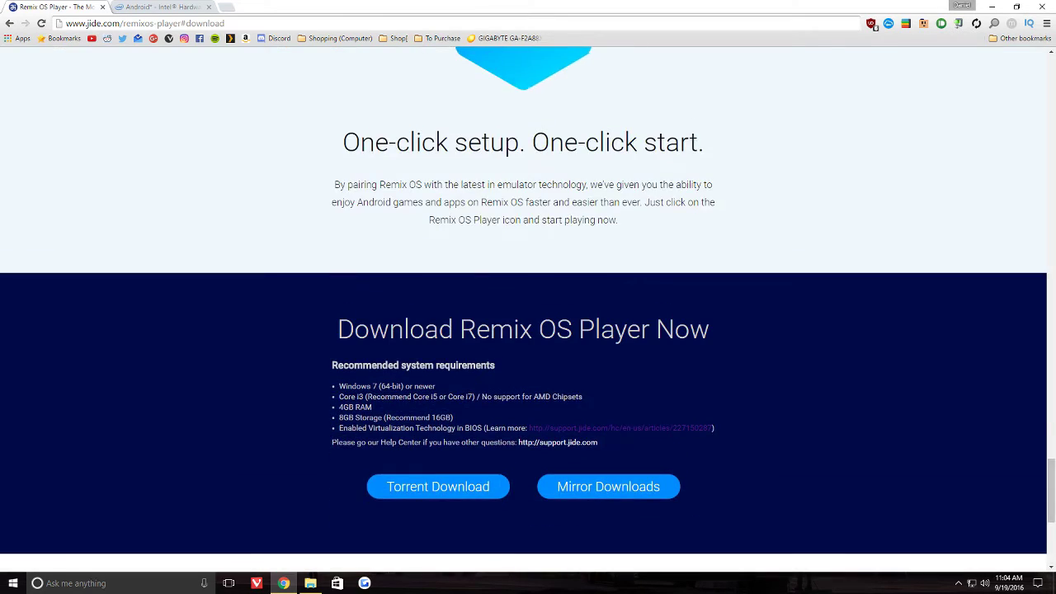
scroll(528, 310, up, 4)
scroll(528, 310, down, 4)
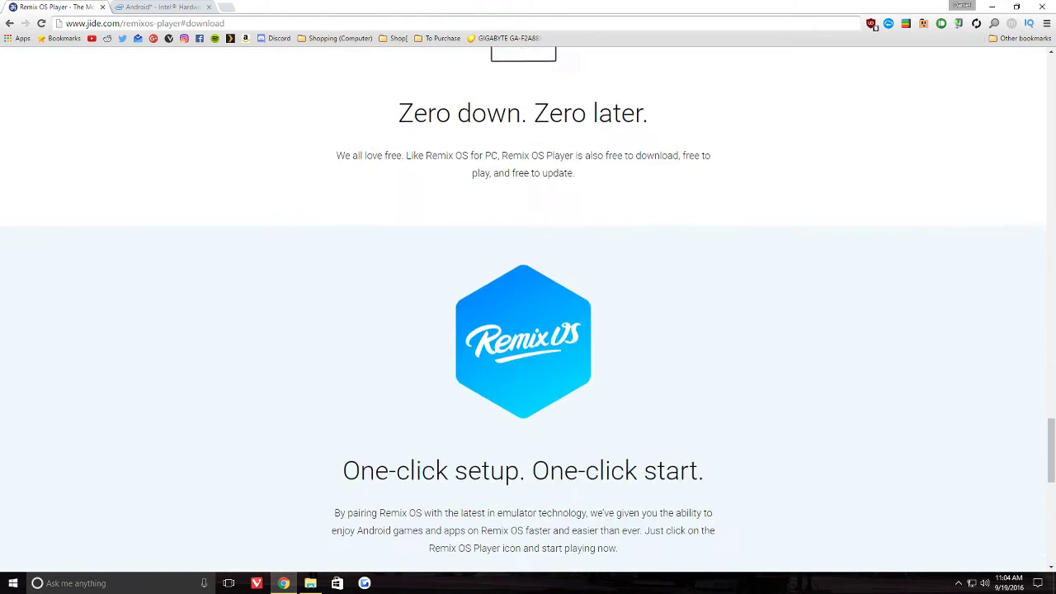
scroll(528, 310, up, 3)
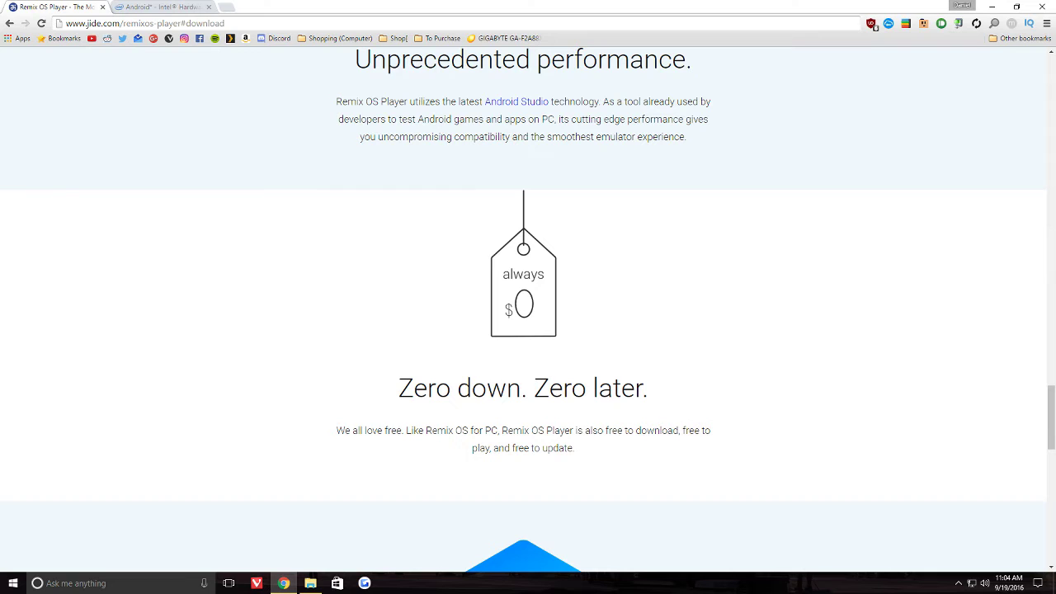
drag(412, 388, 613, 387)
click(613, 388)
scroll(523, 388, down, 2)
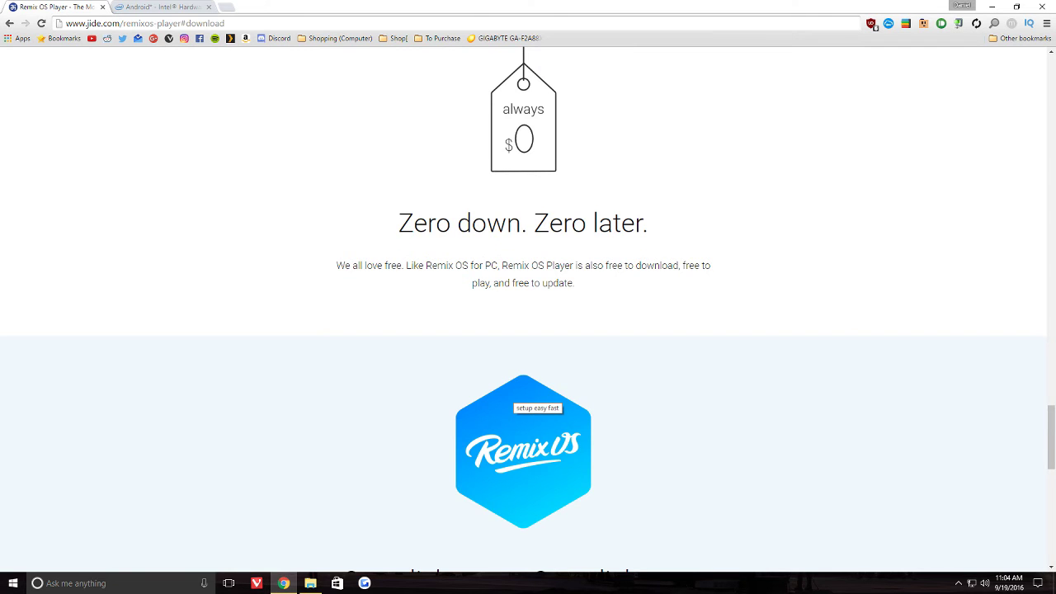
scroll(523, 387, down, 6)
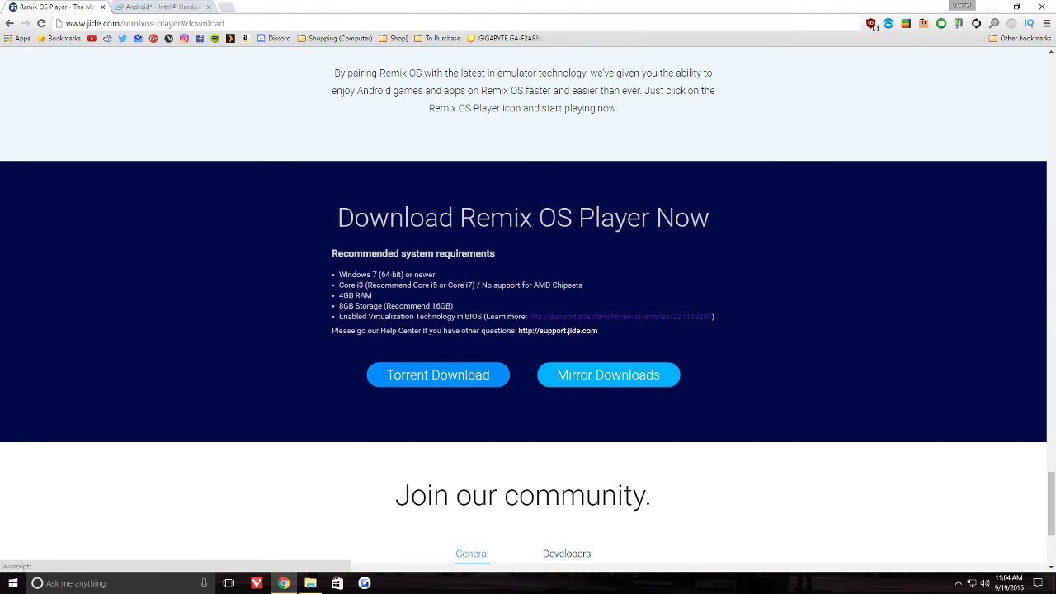
click(608, 374)
key(ctrl+Tab)
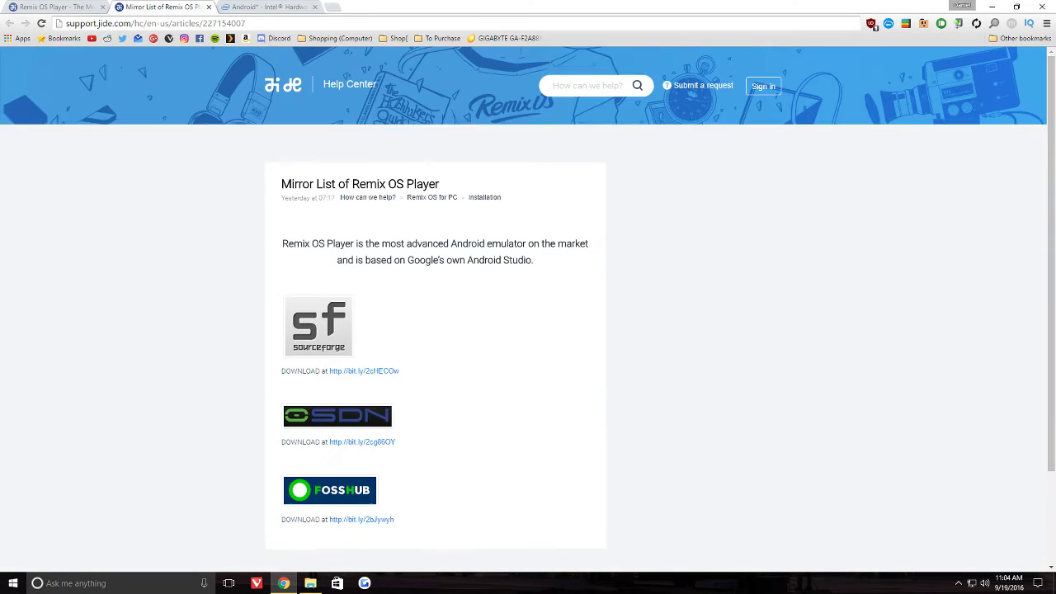
scroll(528, 309, down, 2)
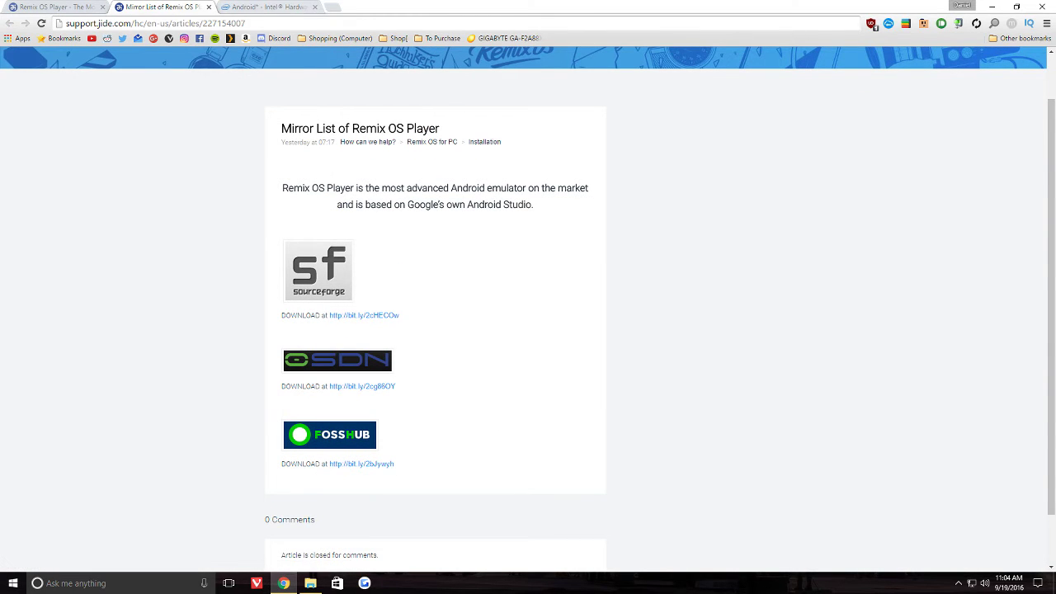
key(ctrl+w)
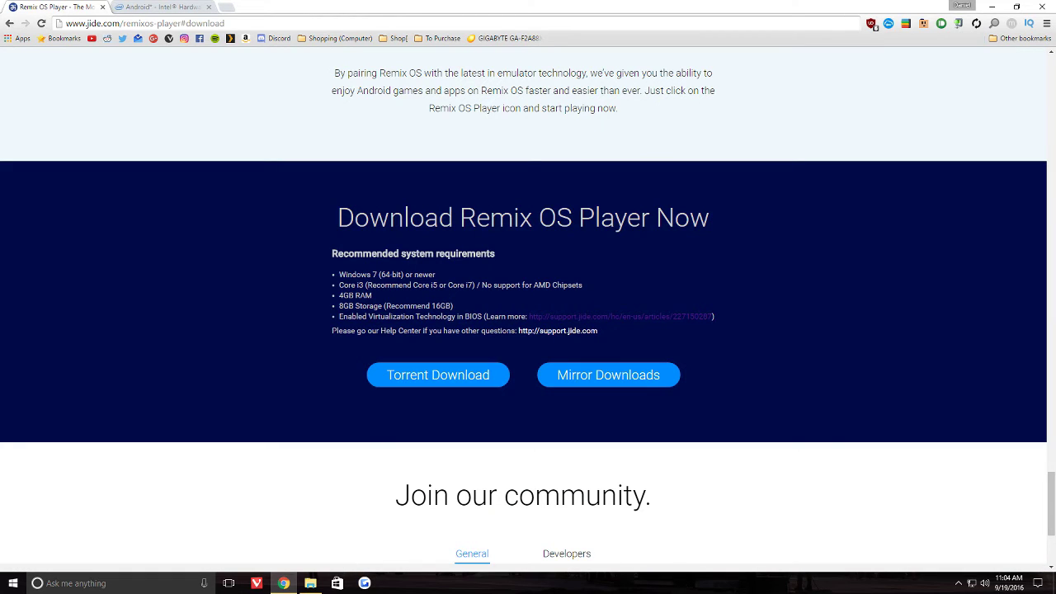
- Extract the Remix OS Player 7z package in Downloads and open the RemixOSPlayer folder
click(310, 583)
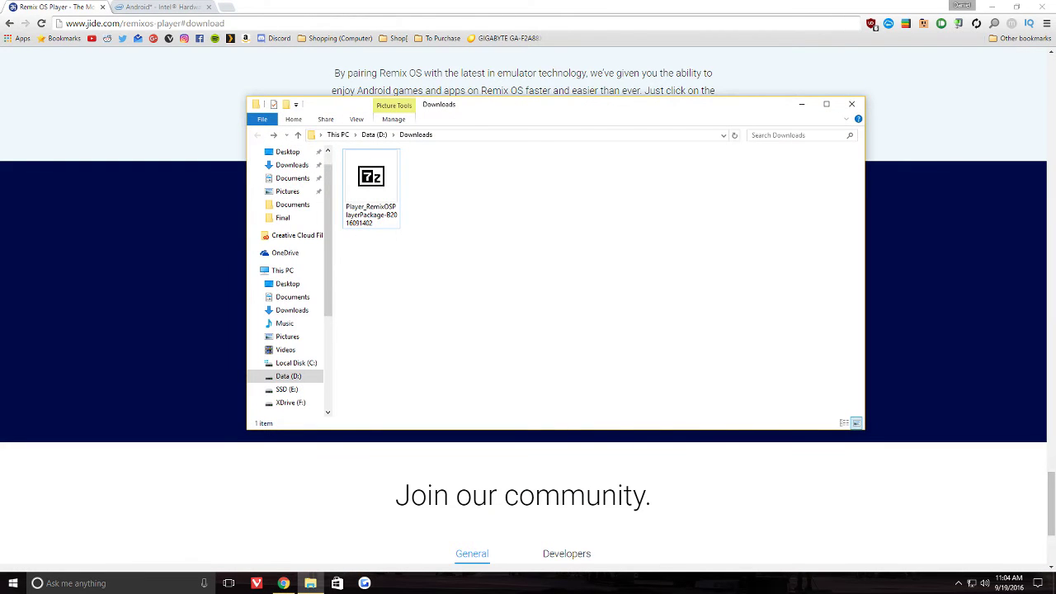
click(370, 188)
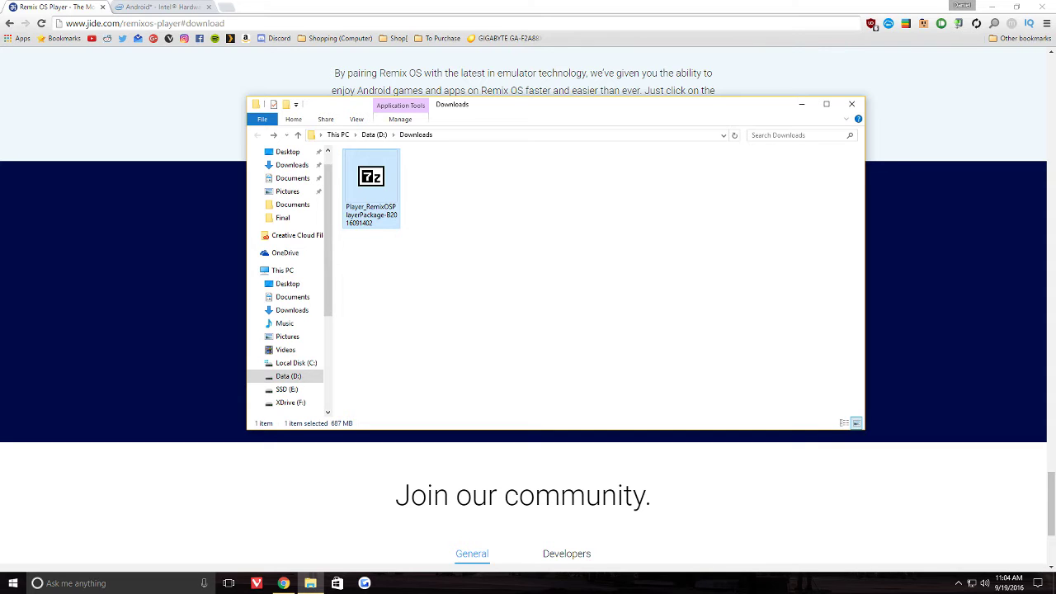
key(Return)
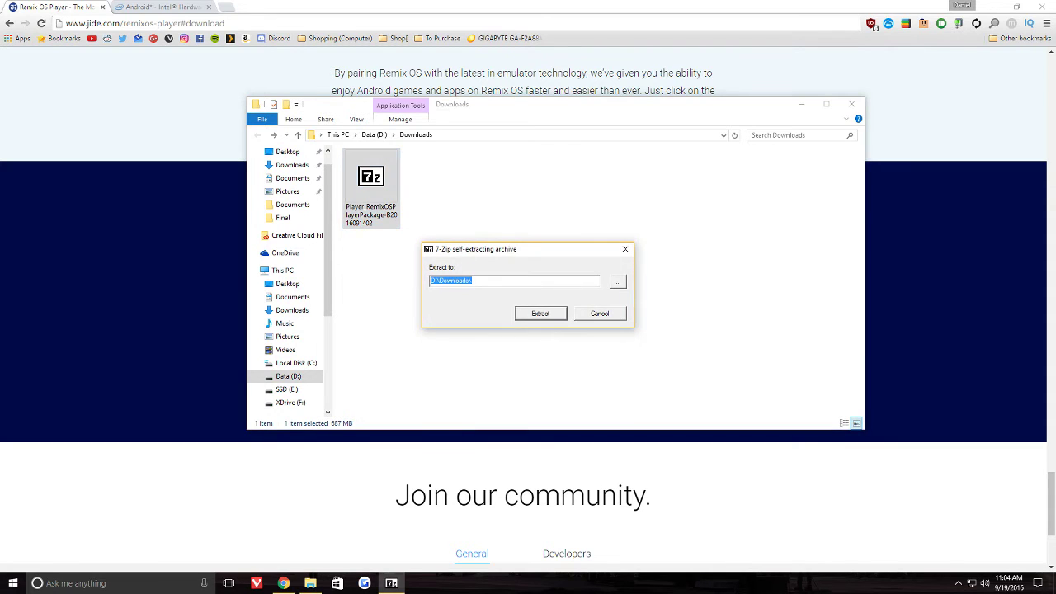
key(Return)
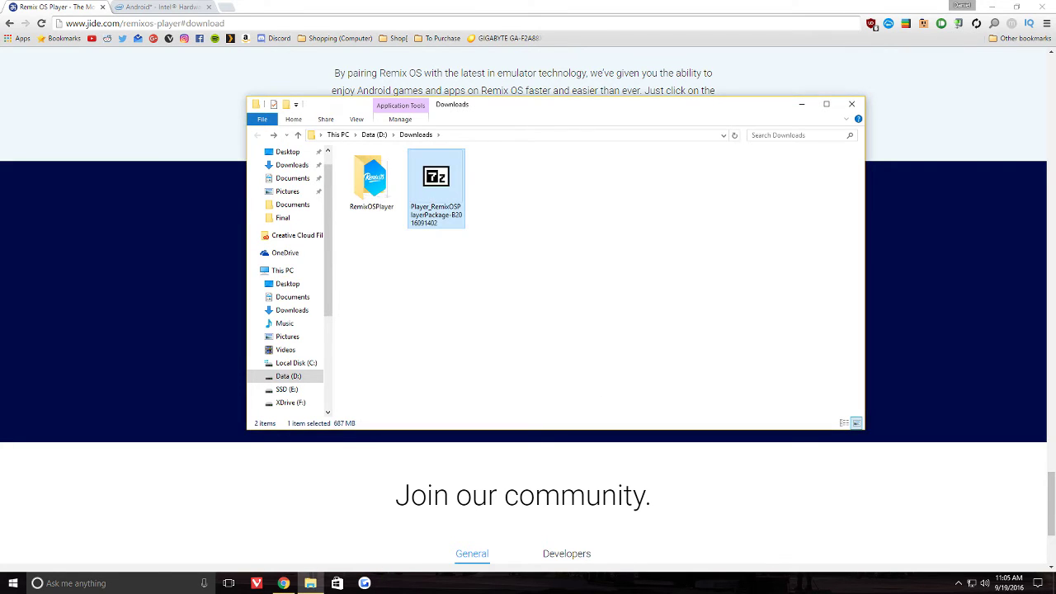
double_click(371, 179)
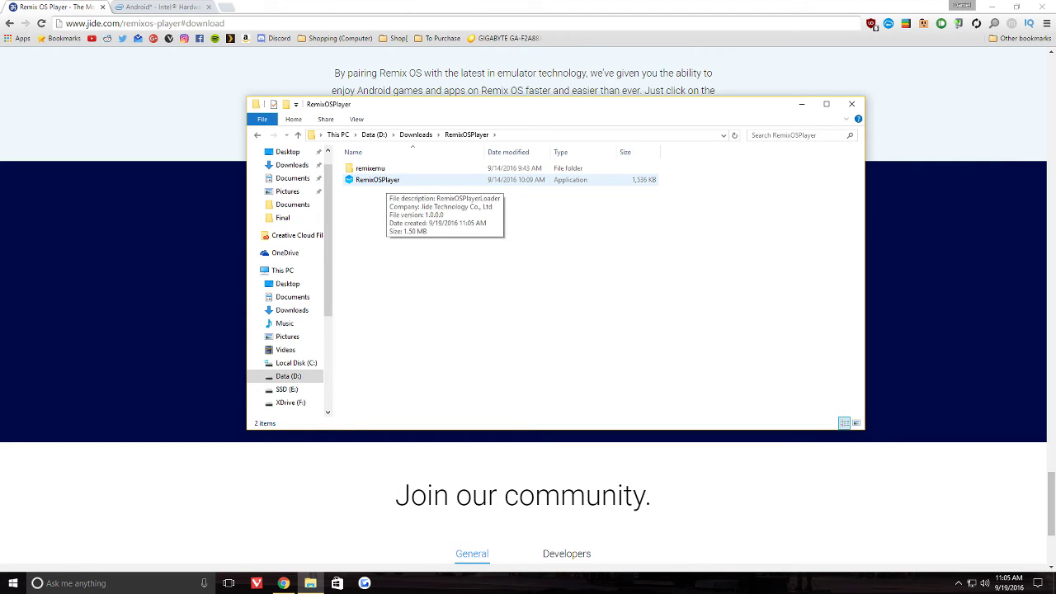
- Launch the RemixOSPlayer application from its extracted folder
click(378, 180)
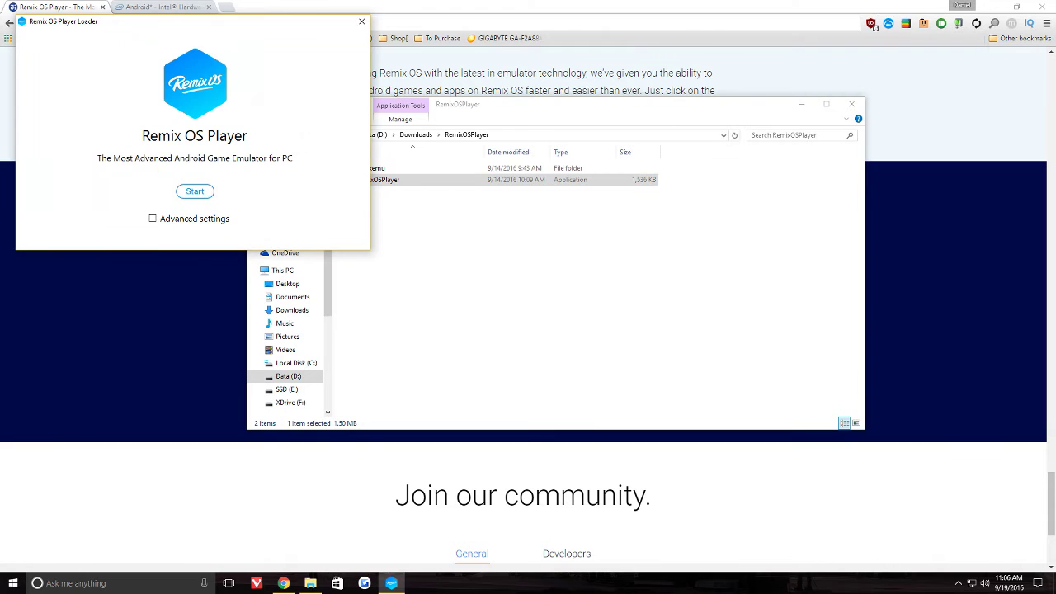
key(Return)
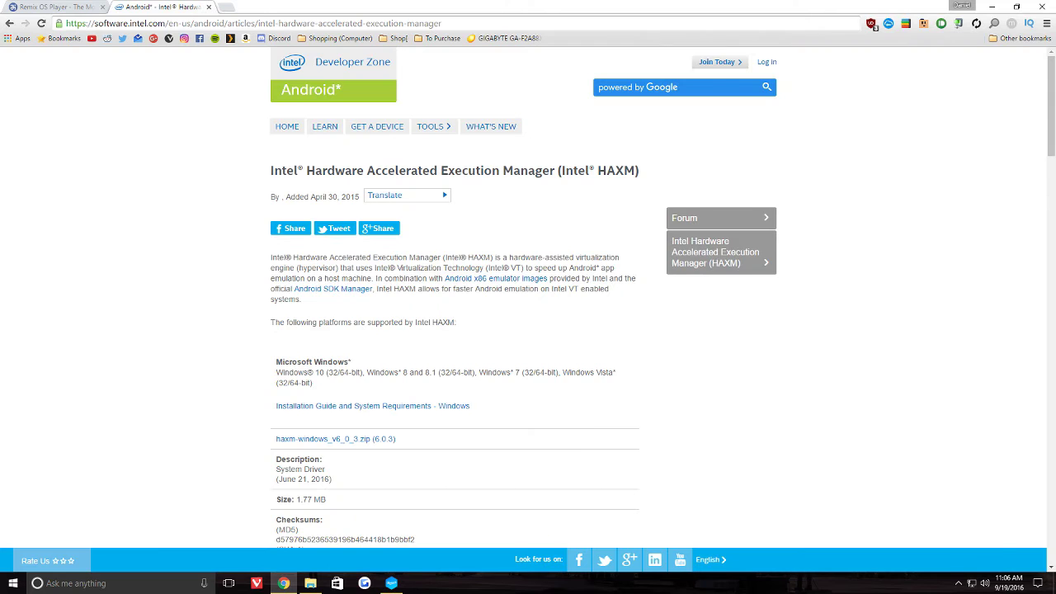
- Return to the Remix OS Player download tab in Chrome while the emulator boots
scroll(528, 297, down, 3)
scroll(528, 297, up, 2)
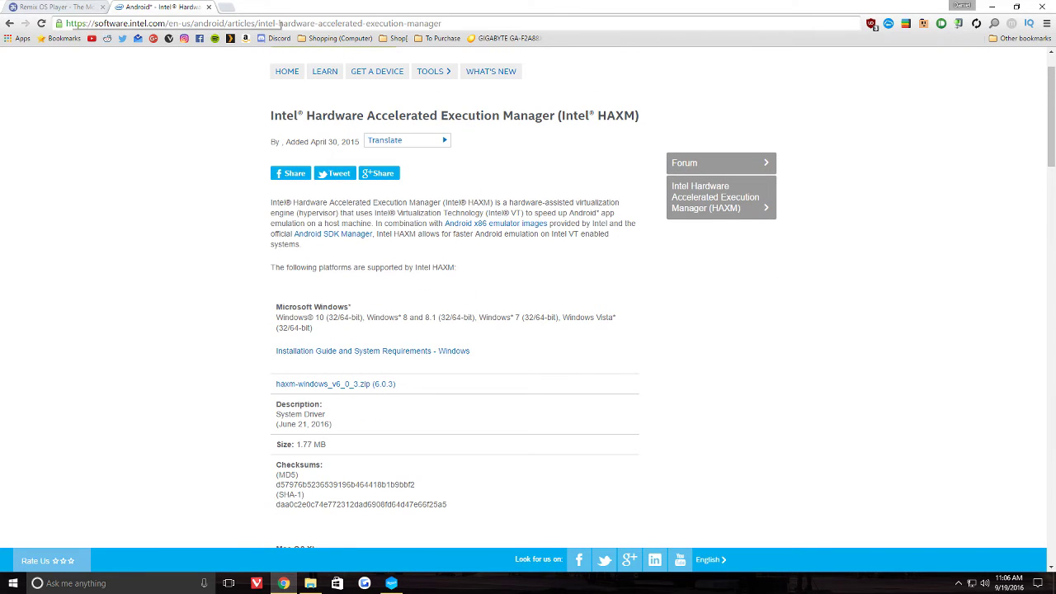
click(56, 7)
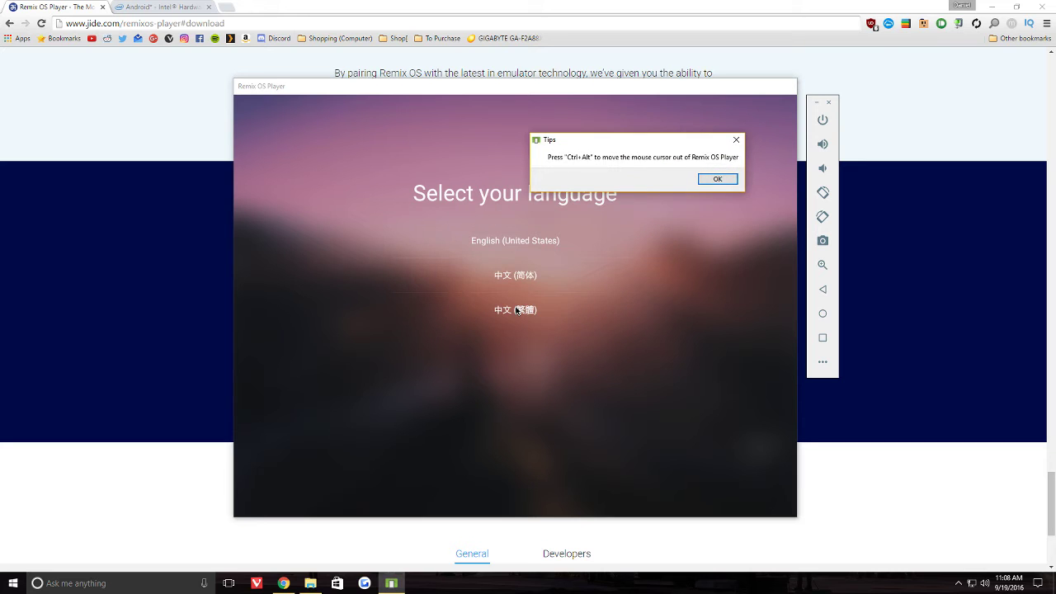
- Dismiss the startup tip, choose English (United States), and accept the user agreement
click(717, 179)
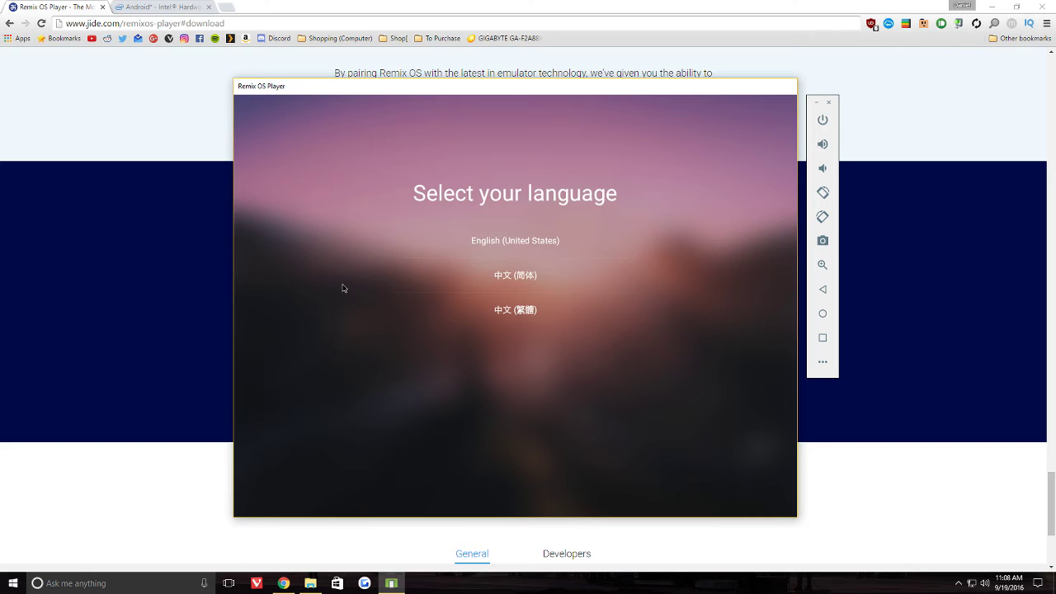
click(466, 246)
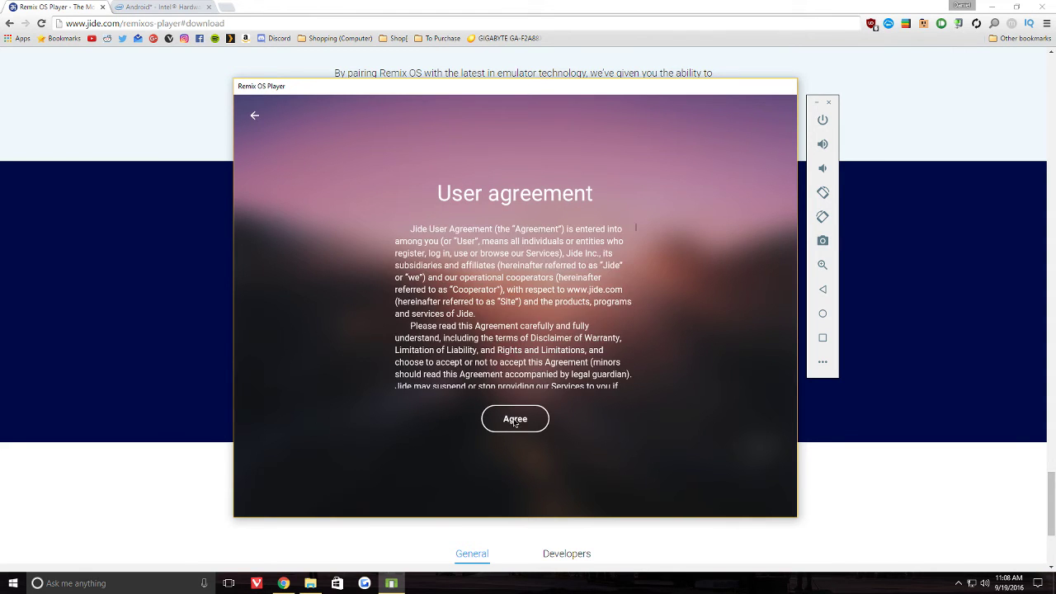
click(509, 419)
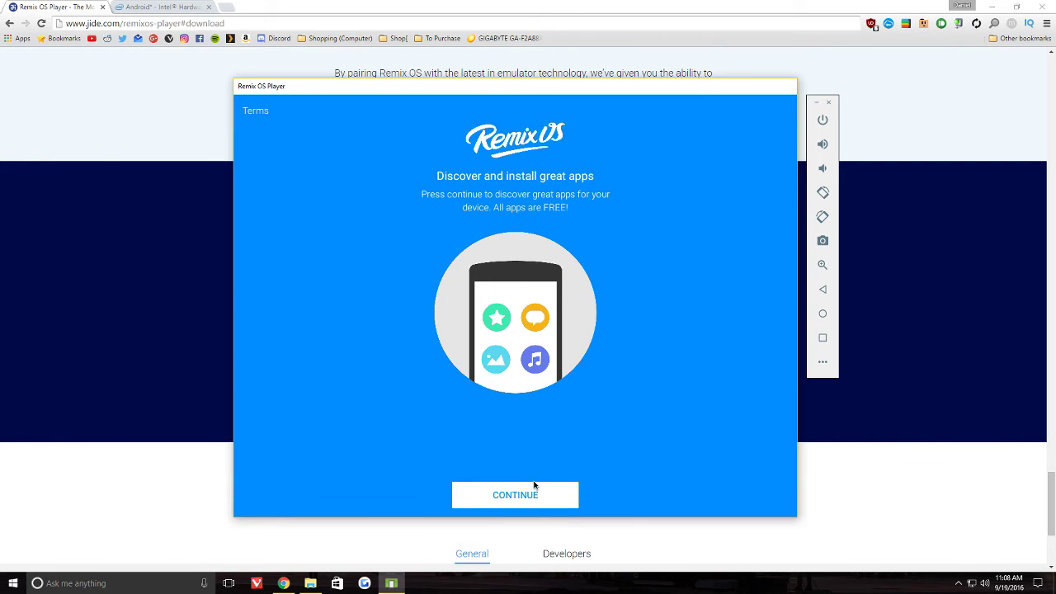
click(533, 485)
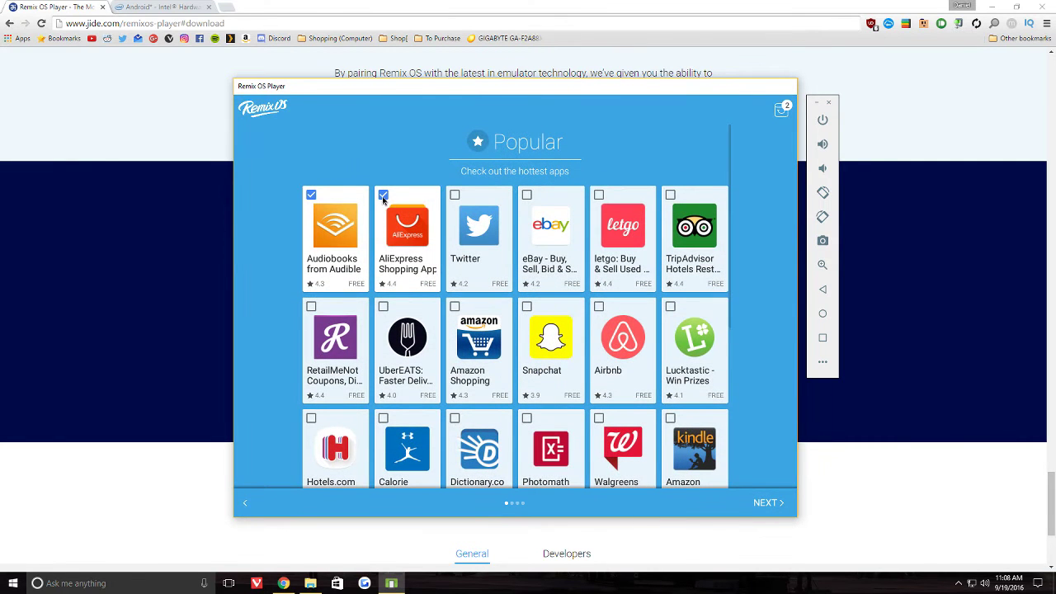
- Untick AliExpress, Audible and DU Battery Saver, and tick Twitter in the app picks
click(383, 197)
click(311, 197)
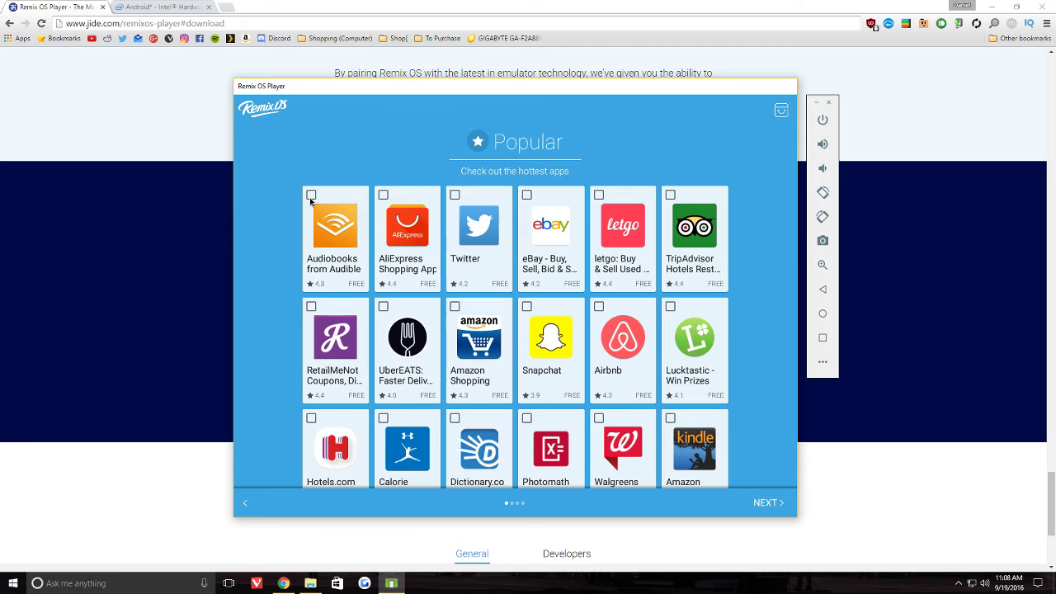
scroll(524, 329, down, 3)
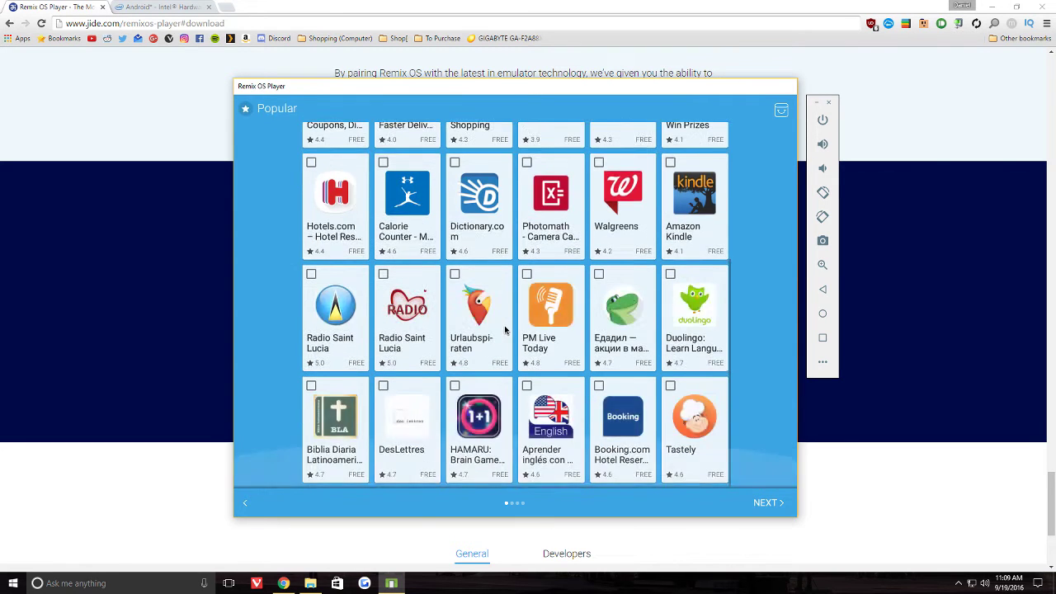
scroll(495, 248, up, 3)
click(456, 195)
scroll(503, 297, down, 3)
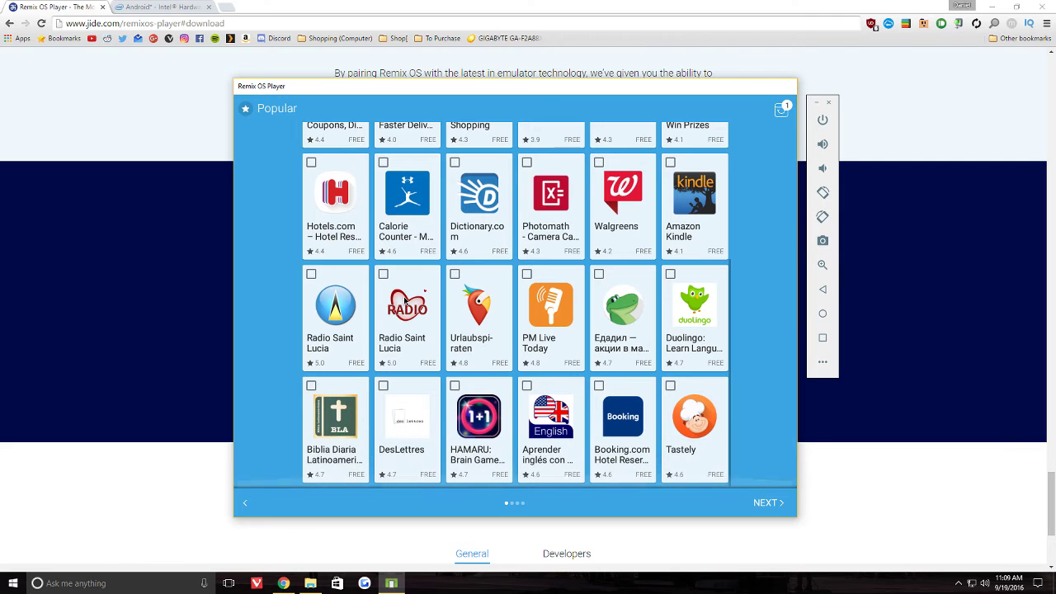
click(775, 508)
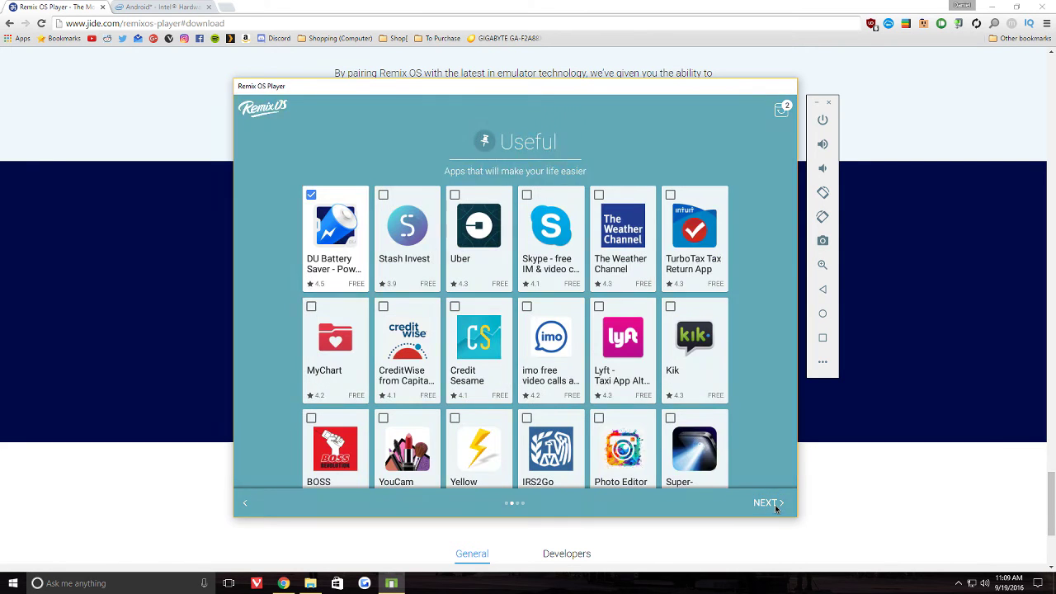
click(312, 196)
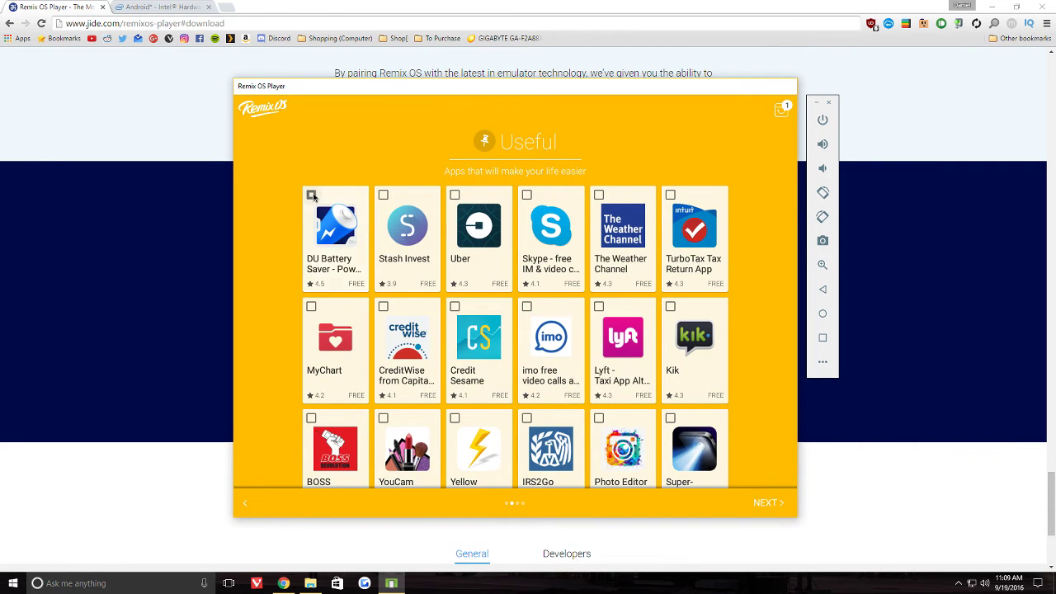
scroll(495, 340, down, 3)
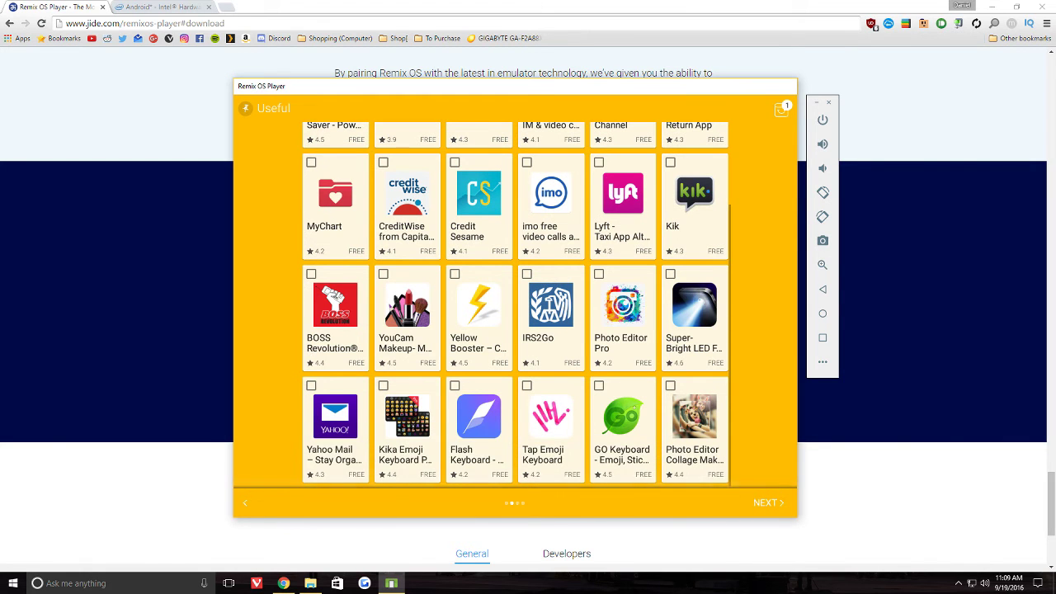
click(766, 502)
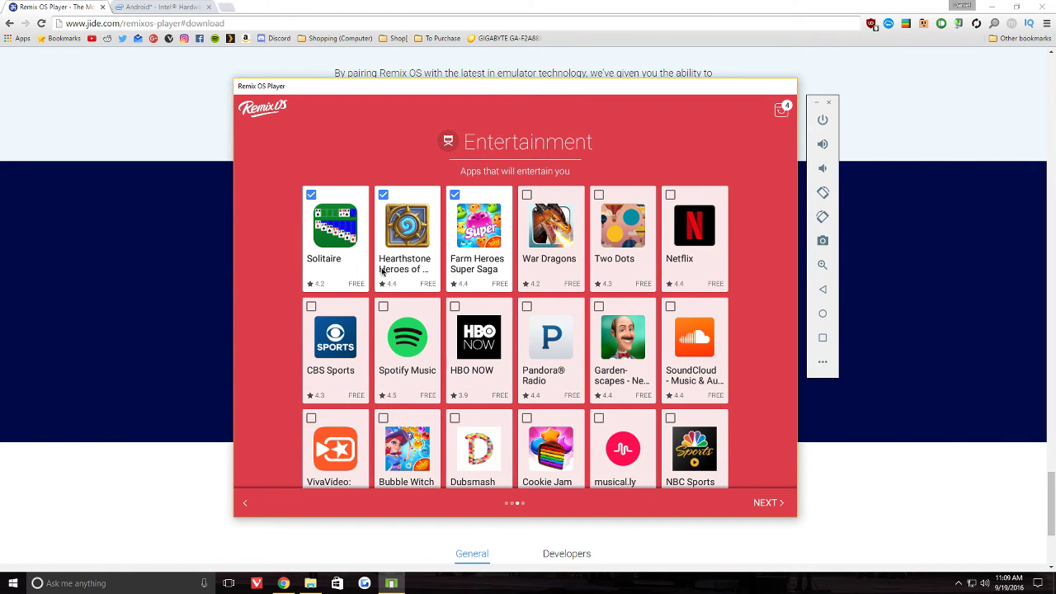
- Tick Spotify Music and Netflix, untick Farm Heroes Super Saga and Hearthstone, then install
click(384, 307)
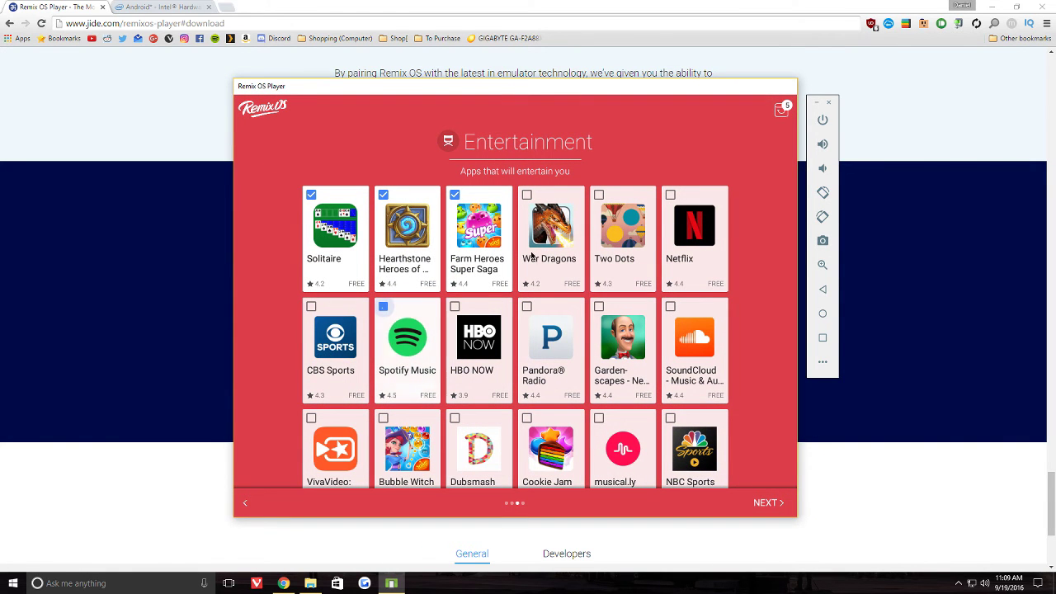
click(669, 195)
click(455, 196)
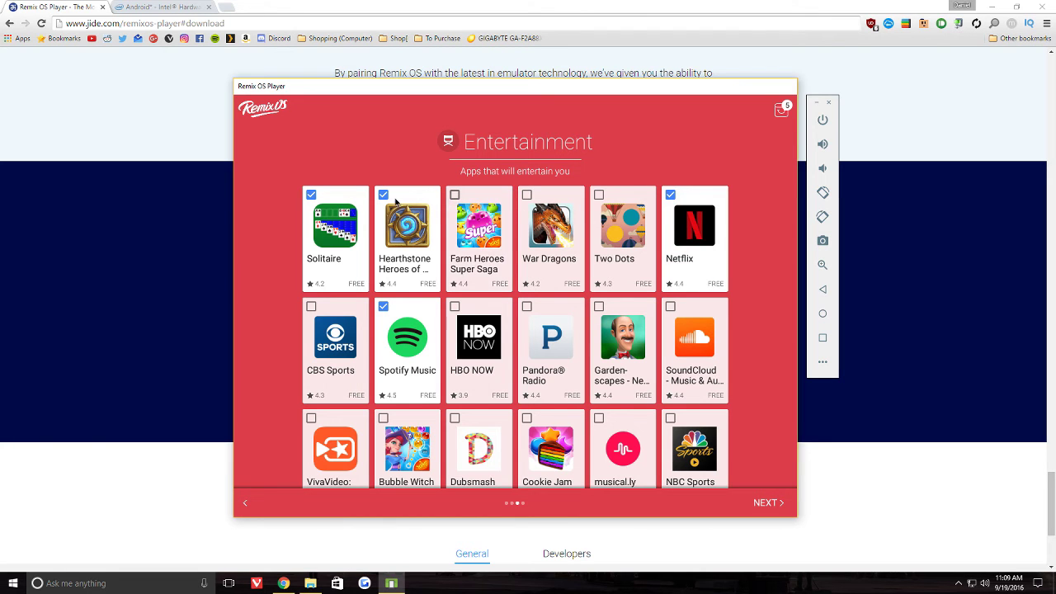
click(384, 195)
scroll(577, 372, down, 5)
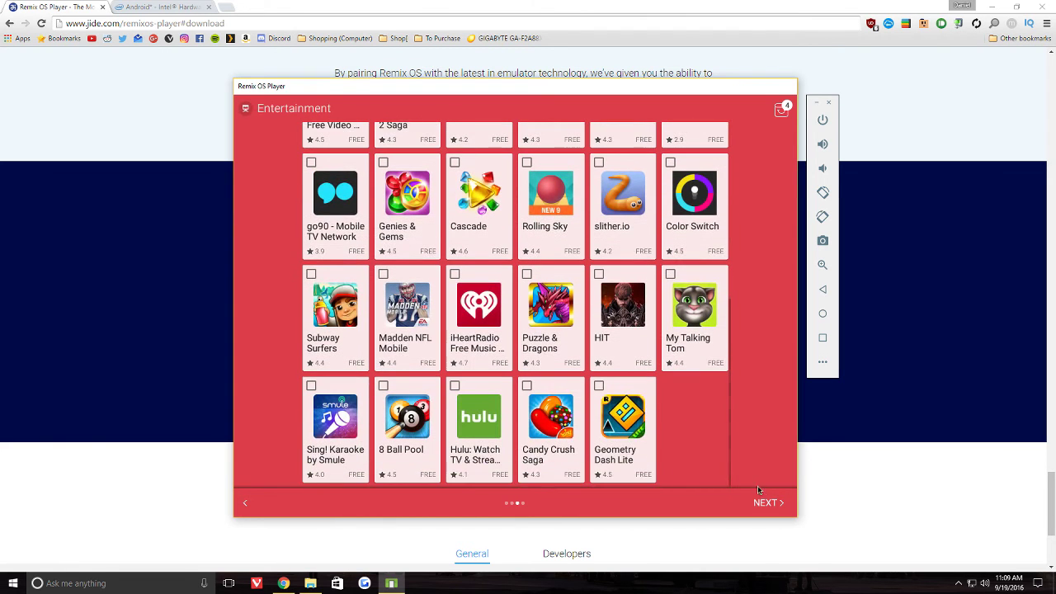
click(765, 503)
click(766, 503)
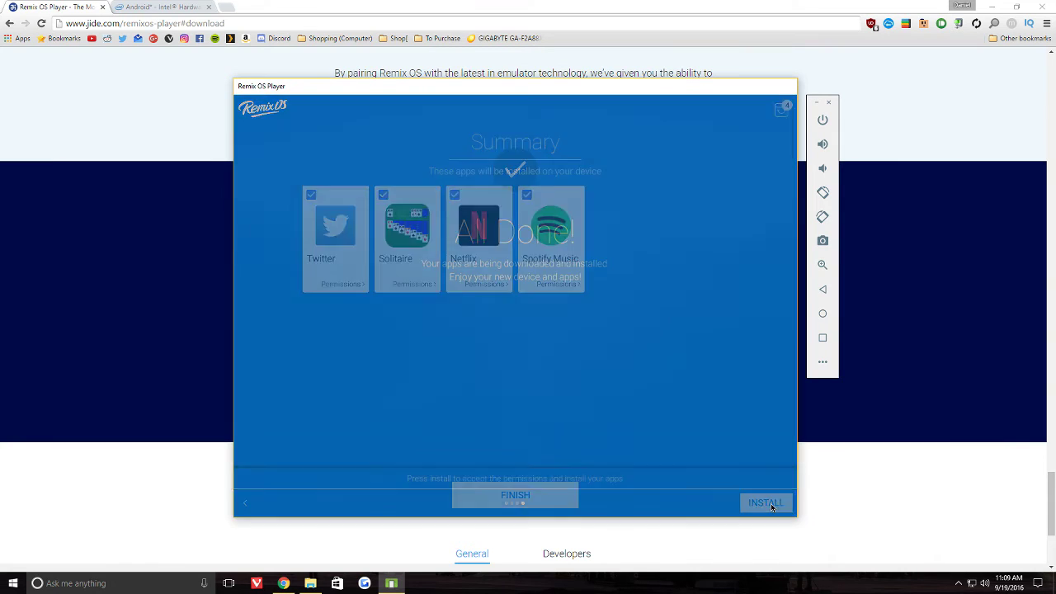
click(486, 493)
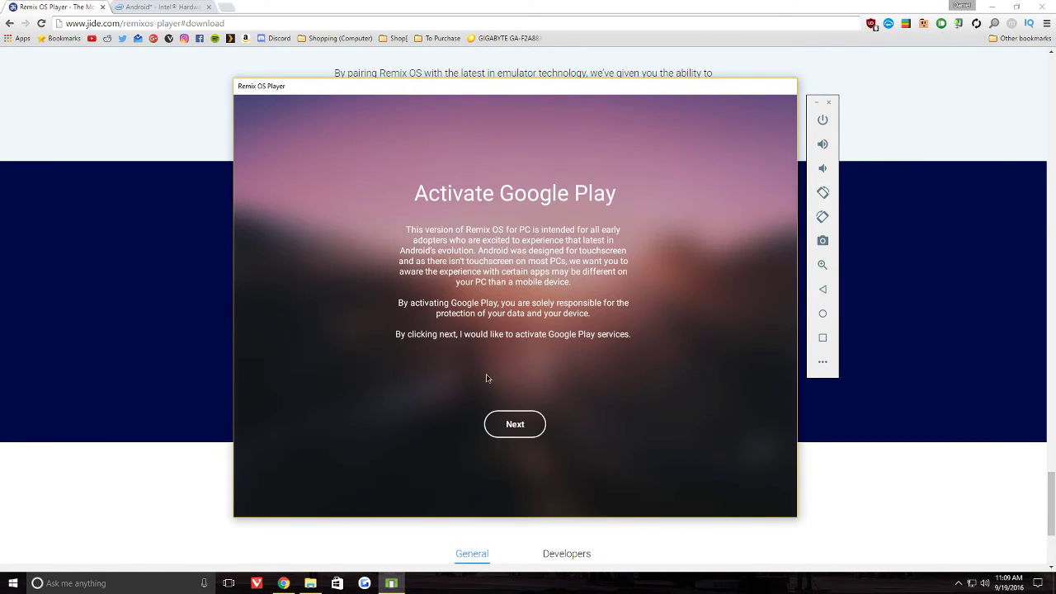
- Activate Google Play, close the launcher advertisement, and launch the Play Store
click(514, 424)
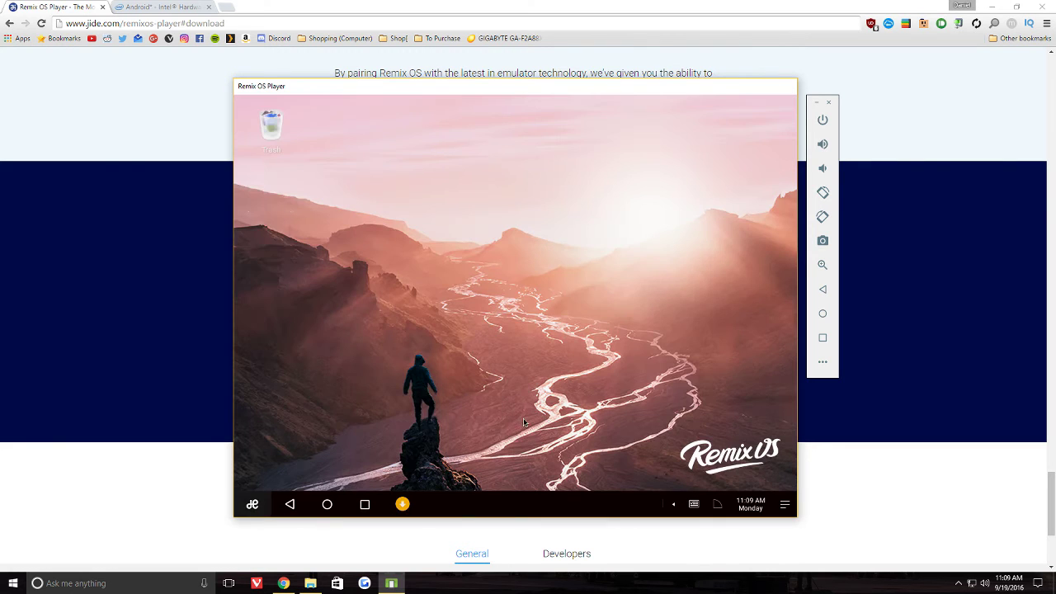
click(251, 502)
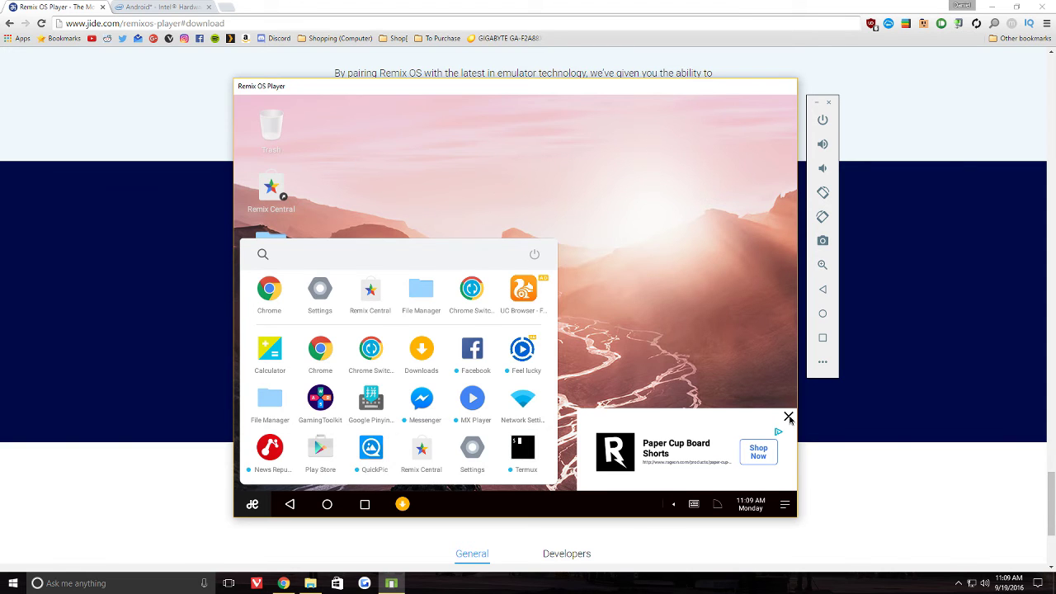
click(789, 417)
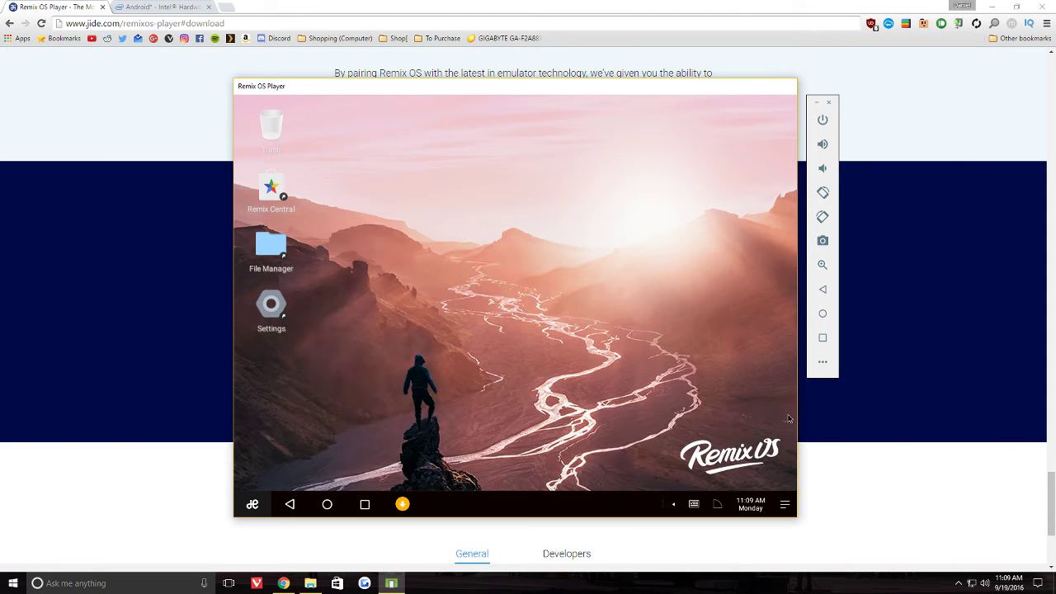
click(252, 504)
click(321, 452)
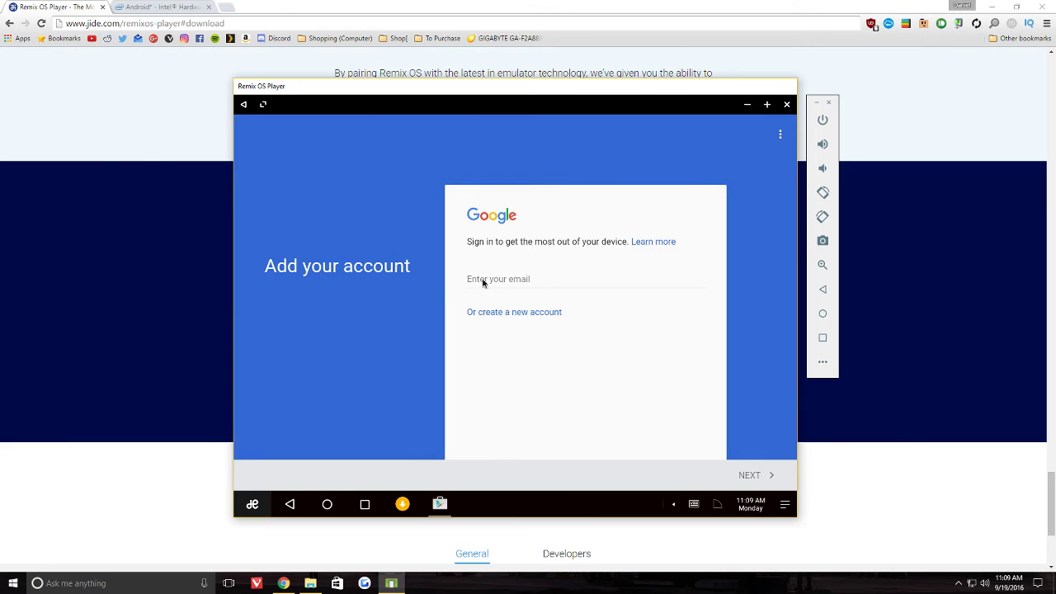
- Start creating a new Google account and enter the first and last name
click(503, 313)
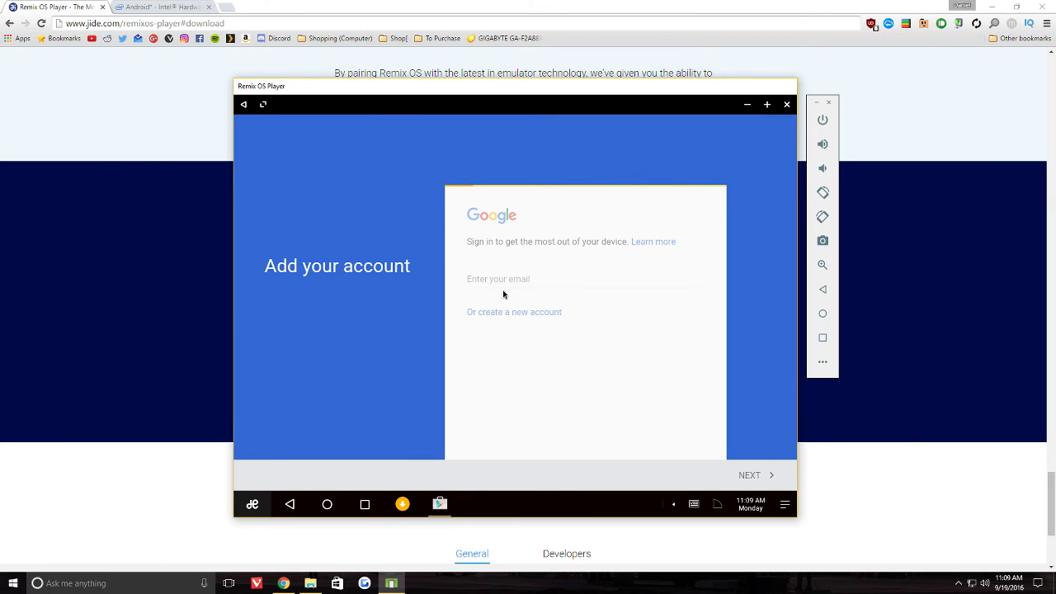
text(Daniel)
key(Tab)
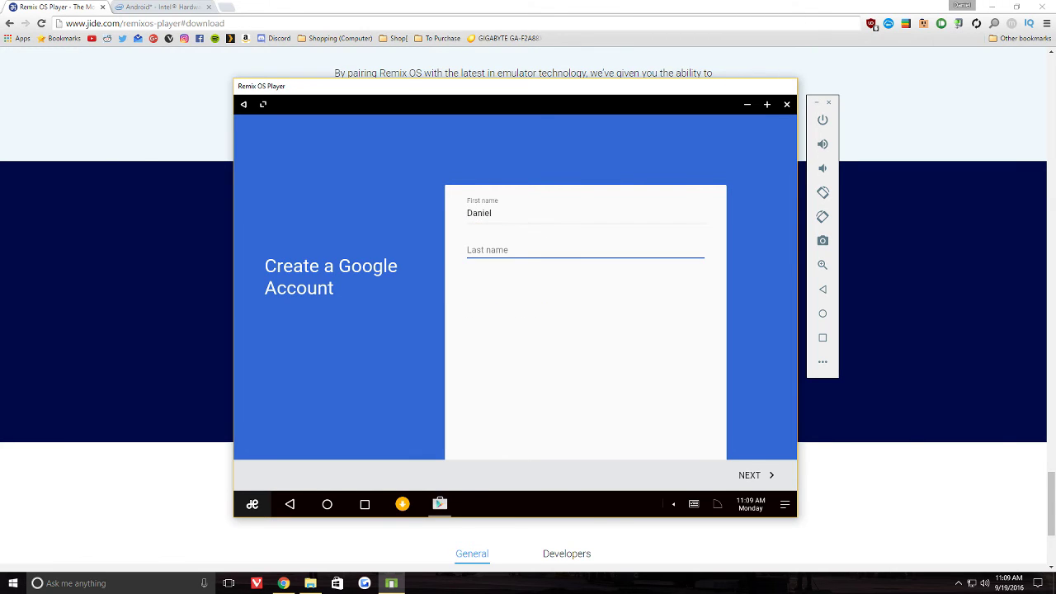
text(SUP YOUTUBE)
key(Return)
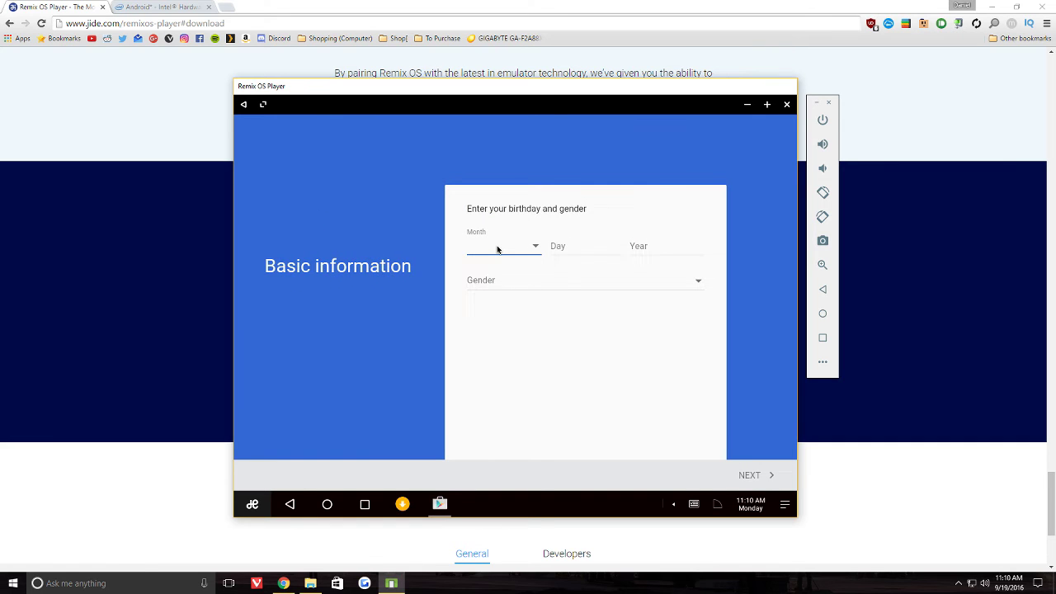
- Enter the account holder's birth date and choose Male as the gender
click(497, 244)
click(485, 337)
click(568, 250)
text(01)
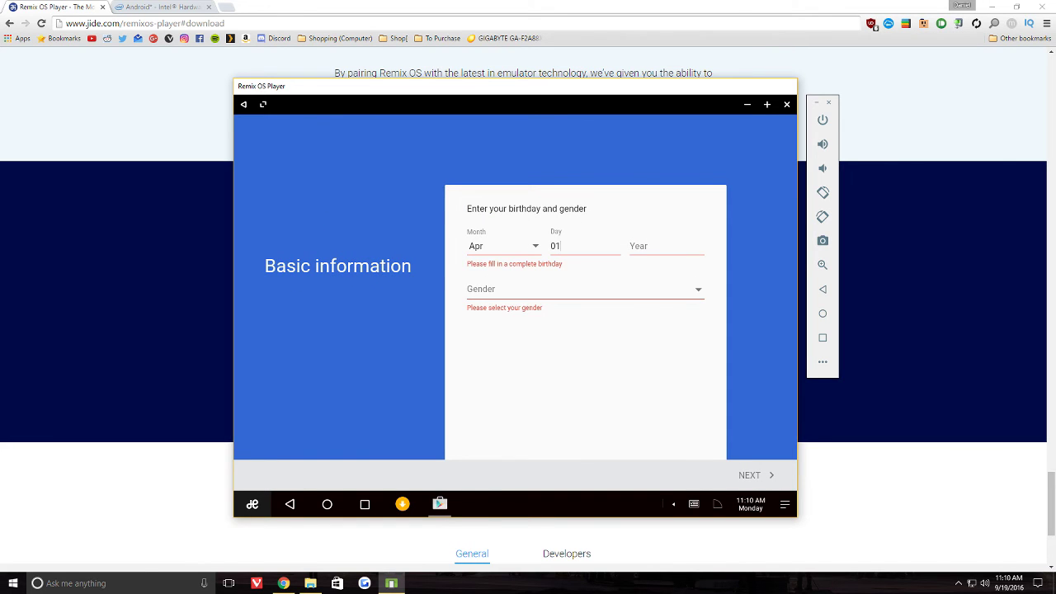
click(640, 248)
text(1995)
click(580, 298)
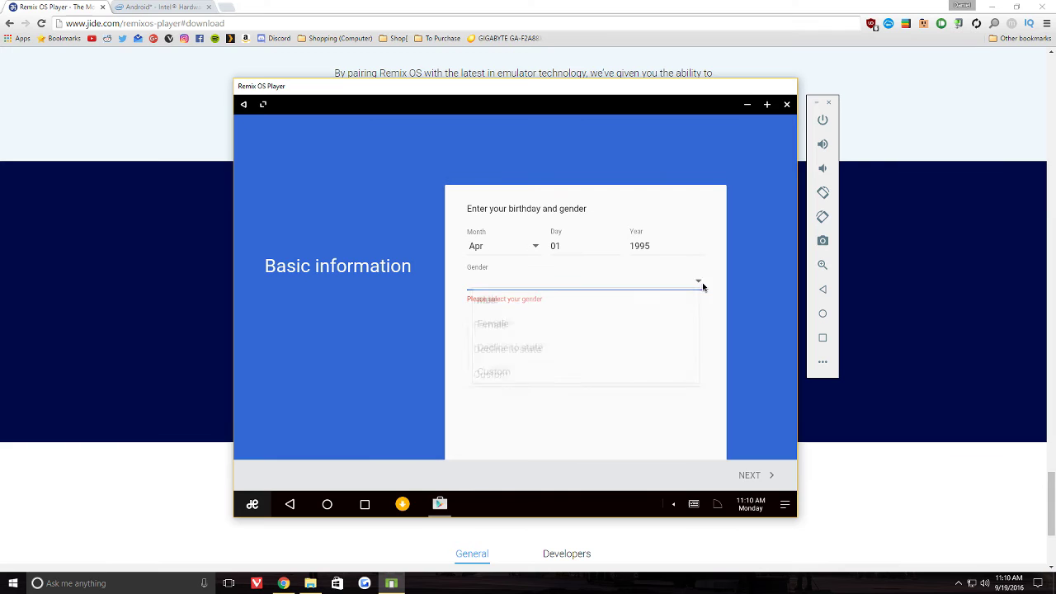
click(700, 283)
click(483, 283)
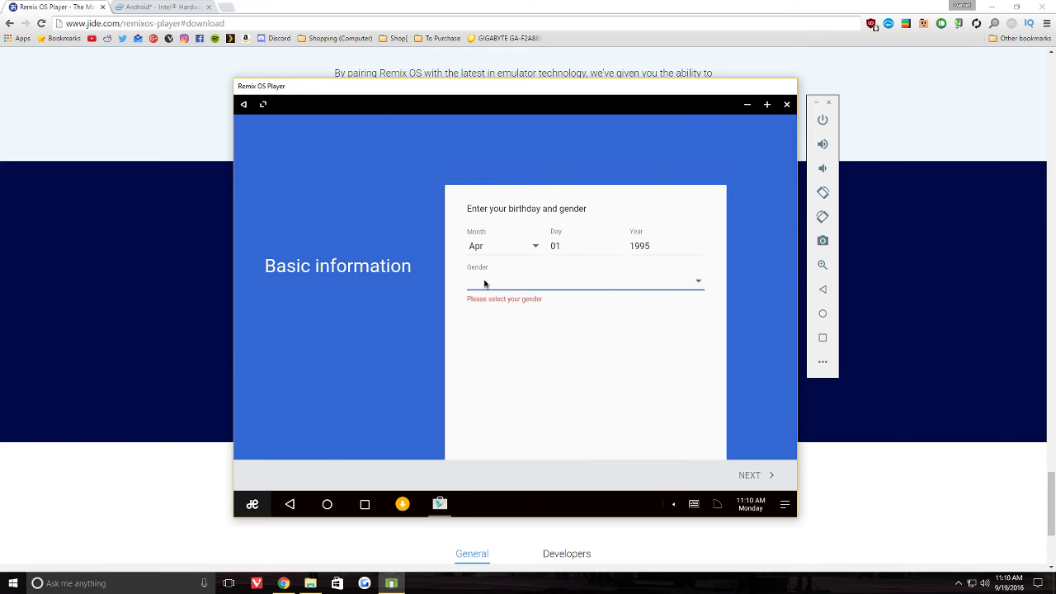
click(528, 315)
click(751, 475)
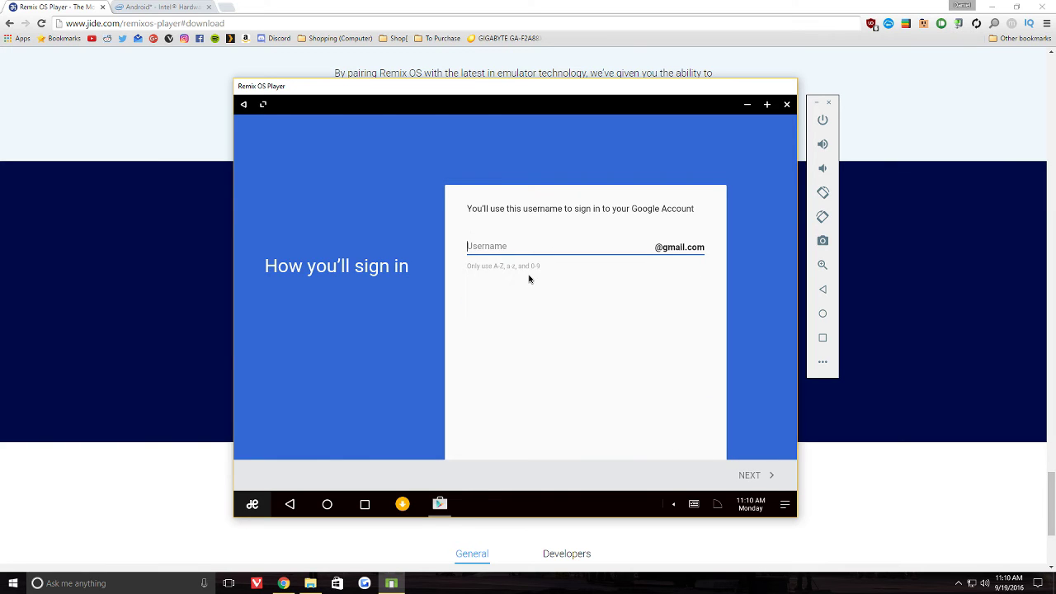
- Choose a username for the new account, revising it once
click(732, 477)
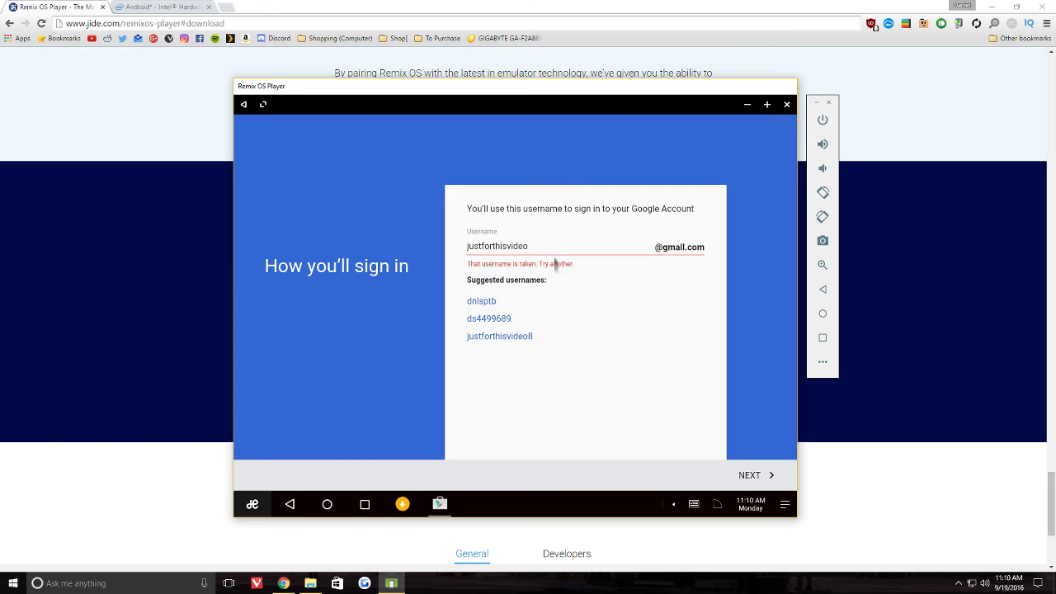
click(749, 475)
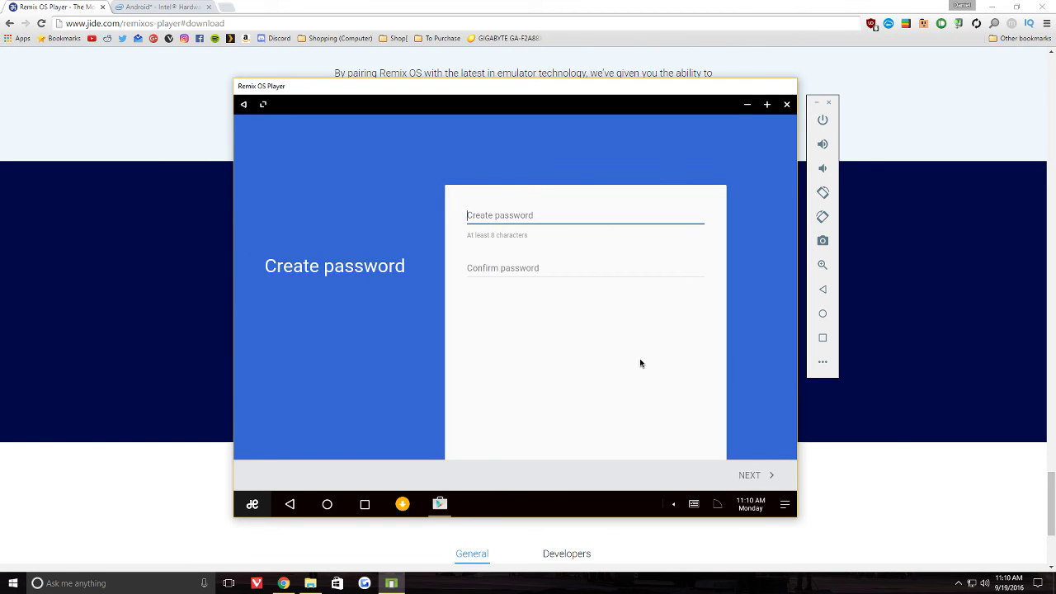
- Enter and confirm the account password
text(•••••••••••)
key(Tab)
text(•••••••••••)
click(761, 475)
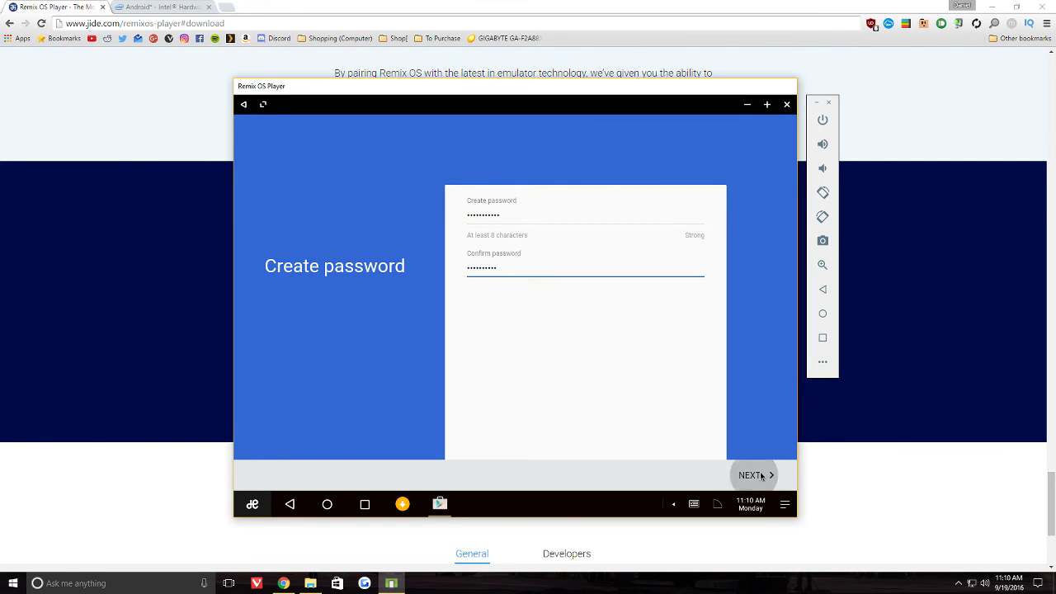
text(•••••••••••)
key(Tab)
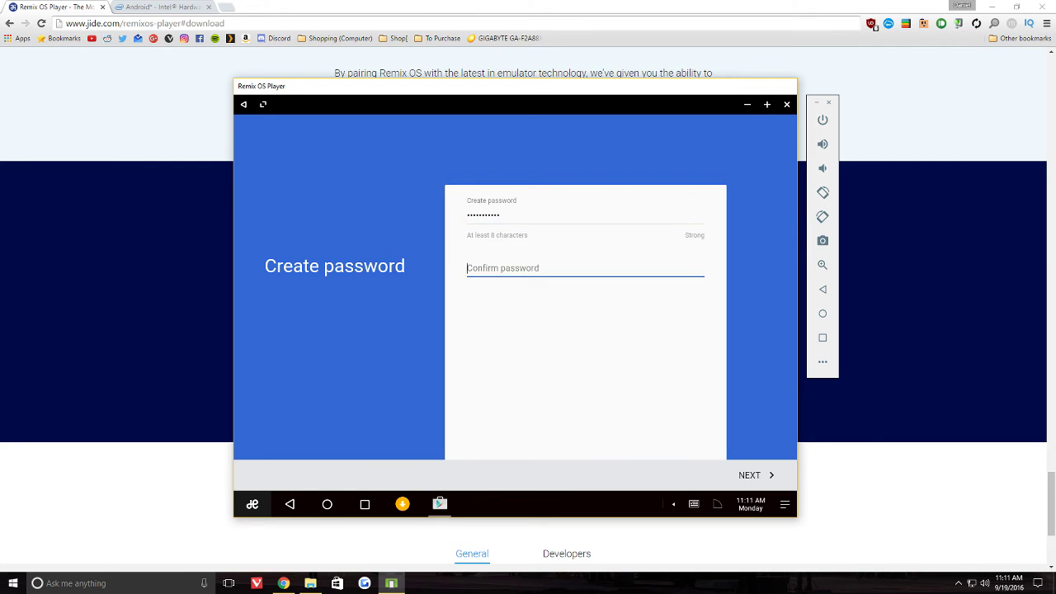
text(•••••••••••)
key(Return)
- Skip the phone number, agree to terms, turn off backup and news, decline payment info
click(480, 329)
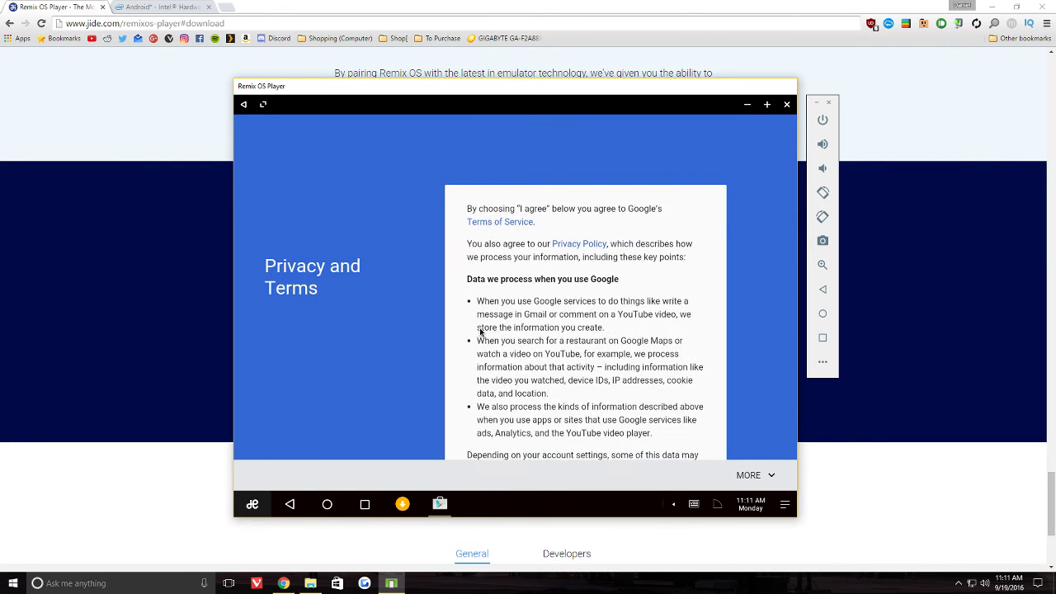
click(768, 476)
click(768, 478)
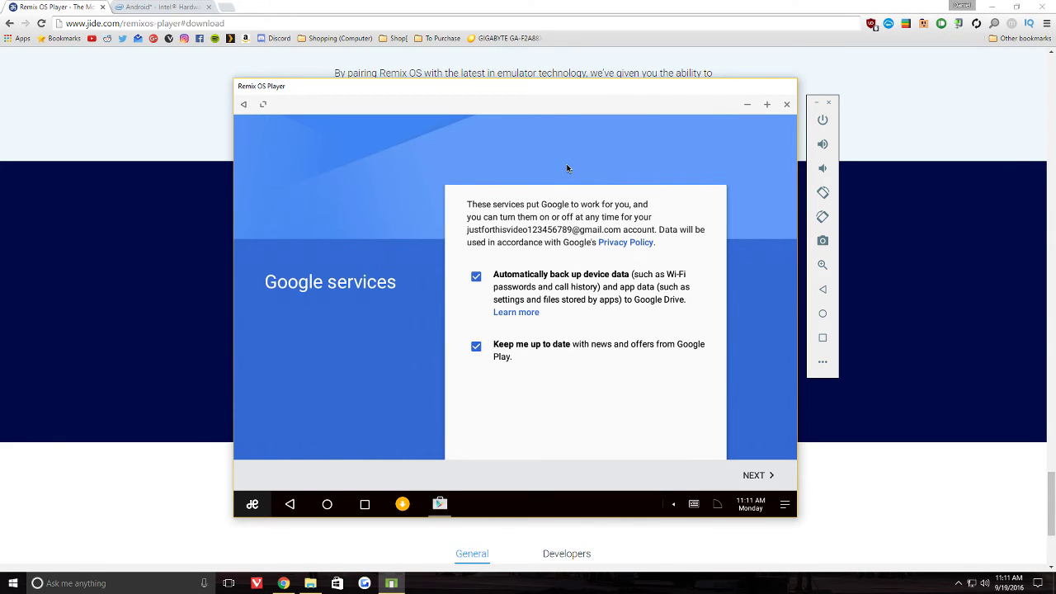
click(557, 278)
click(558, 348)
click(754, 475)
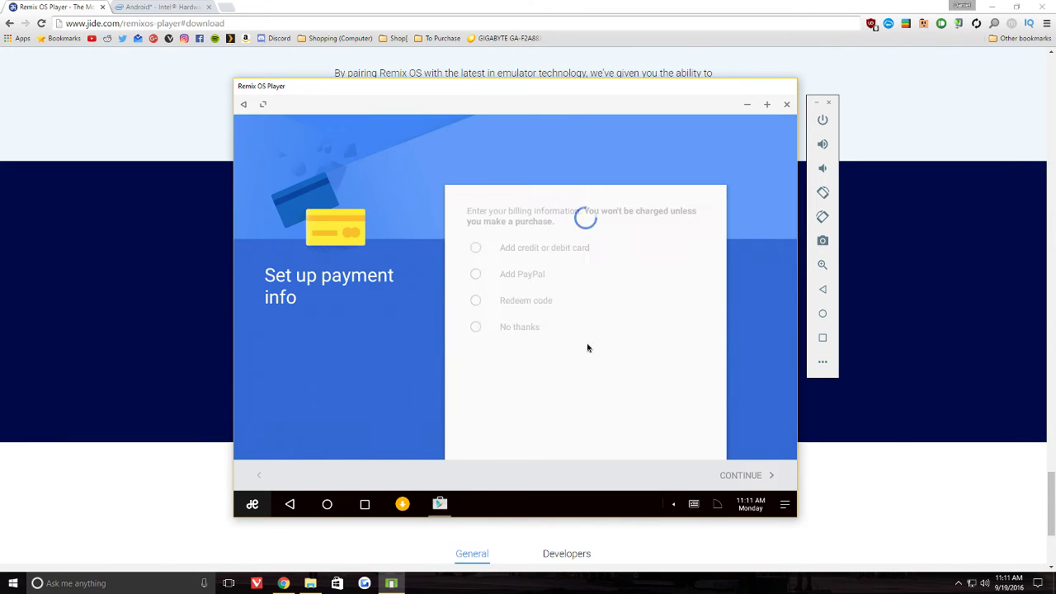
click(525, 328)
click(757, 477)
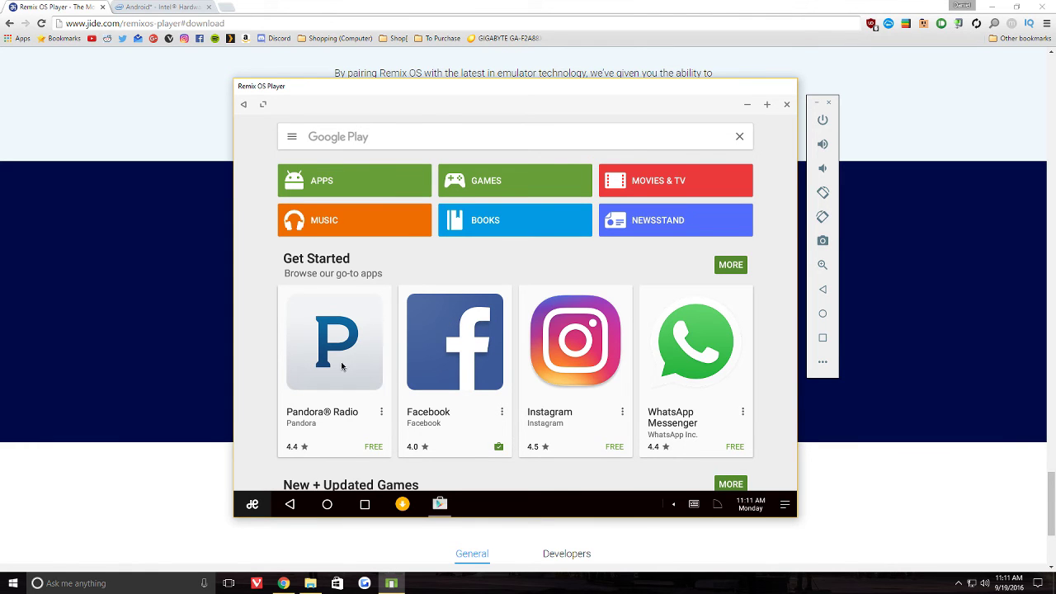
- Install Instagram from Google Play, accepting the Android 6.0 notice
click(603, 337)
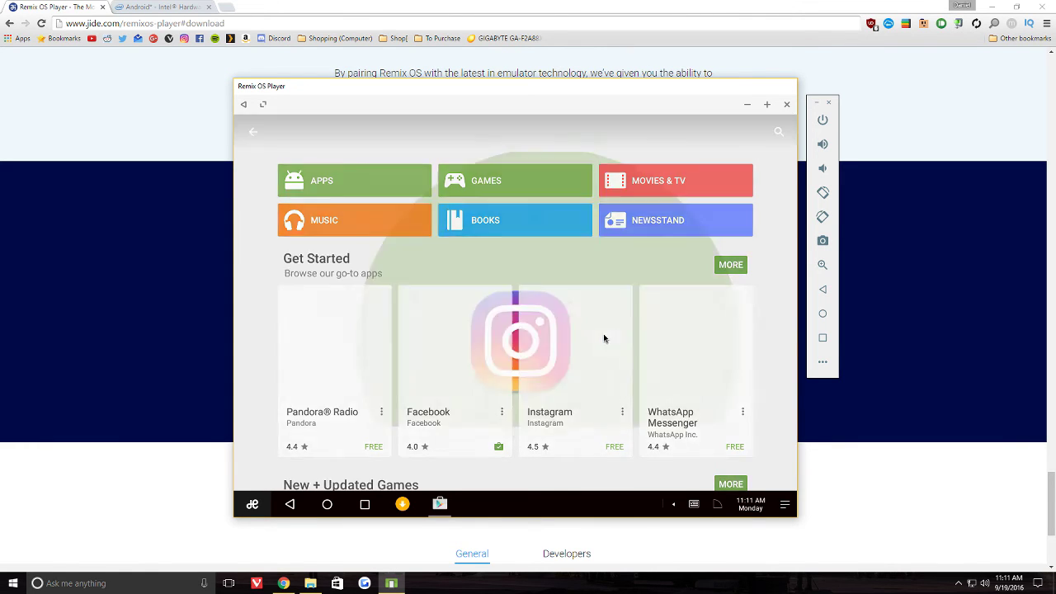
click(729, 346)
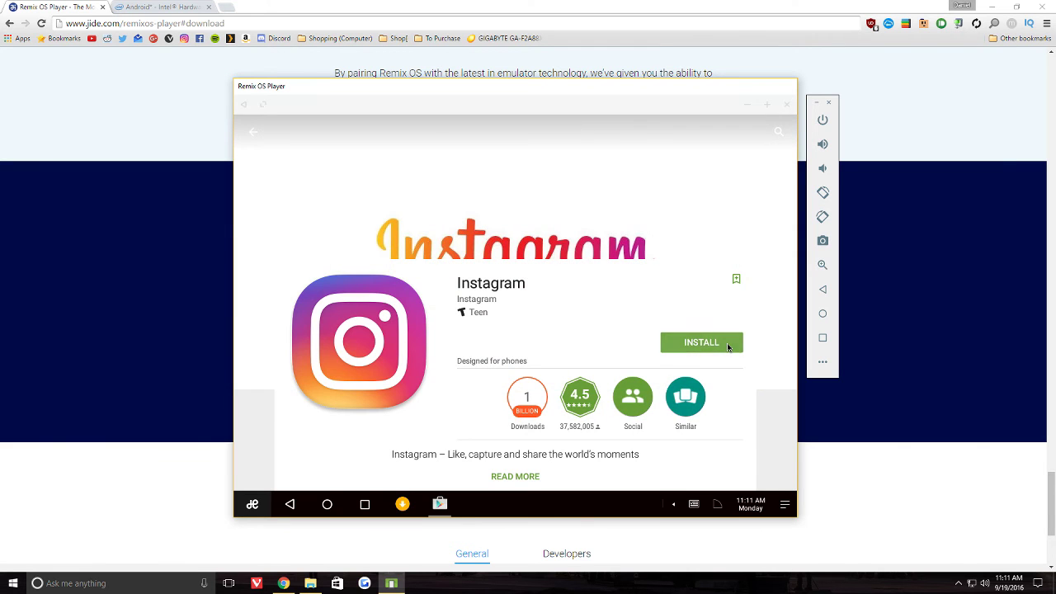
click(616, 337)
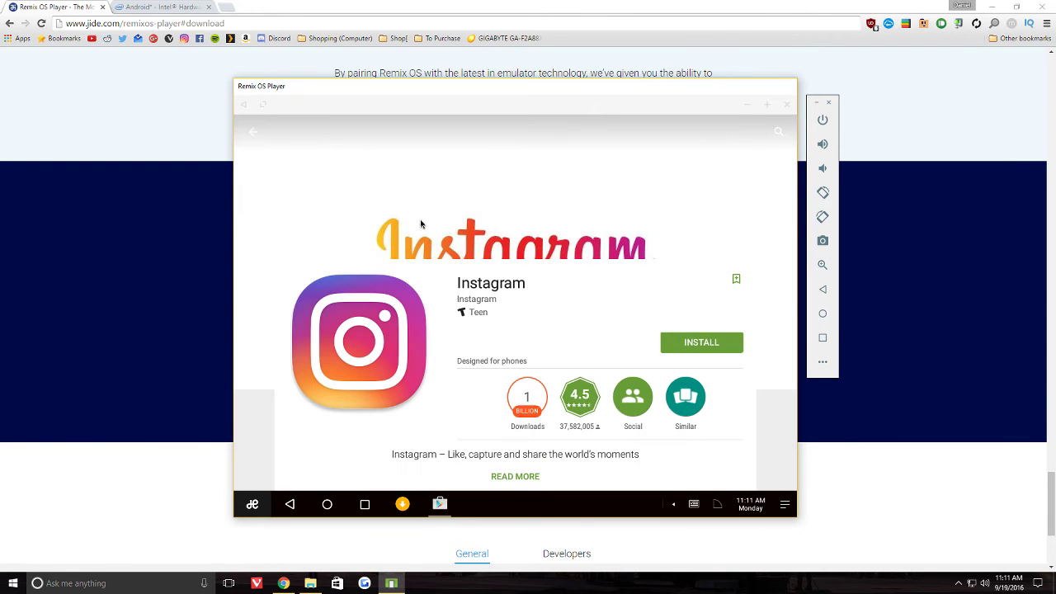
key(Escape)
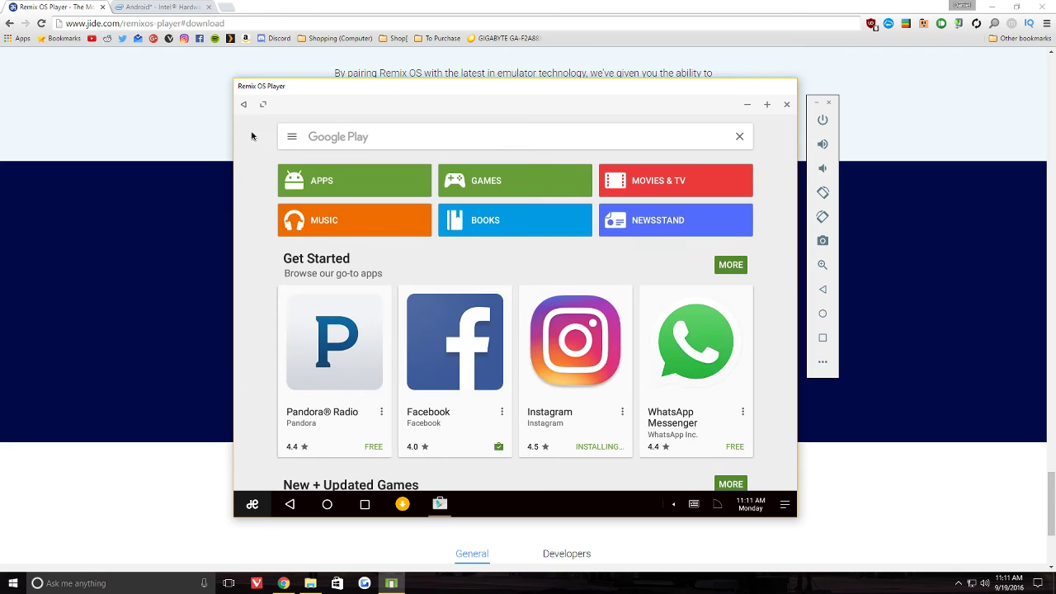
- Check Instagram's progress in My apps and dismiss the can't-download error
click(290, 138)
click(327, 263)
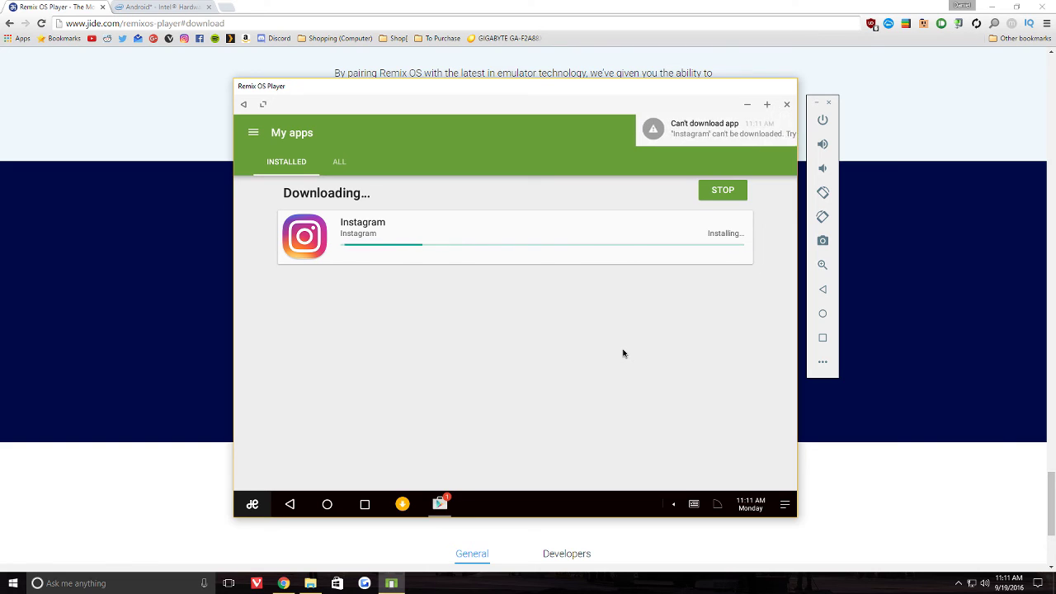
click(711, 124)
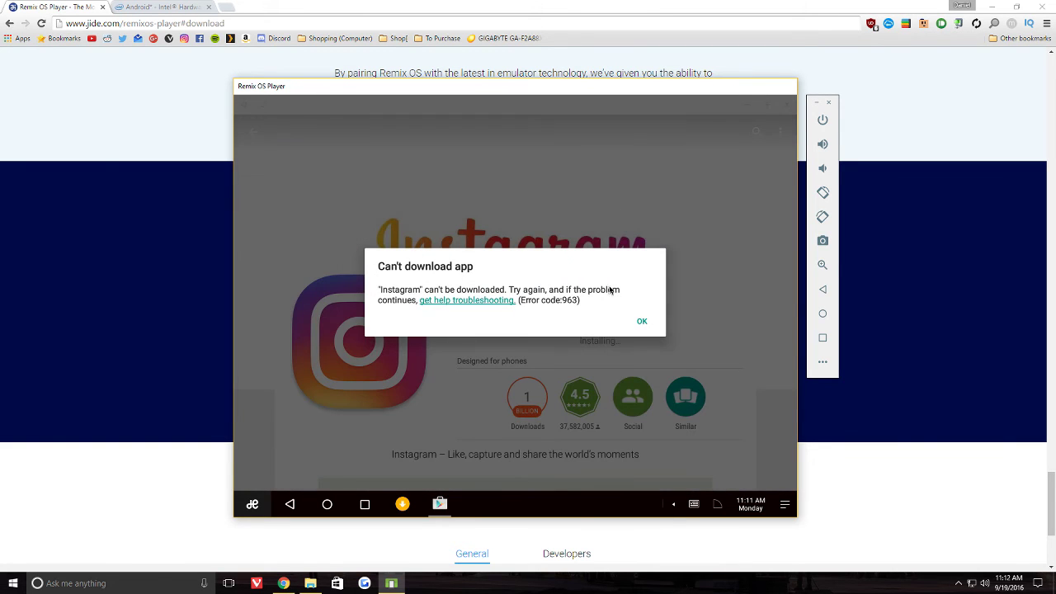
click(641, 322)
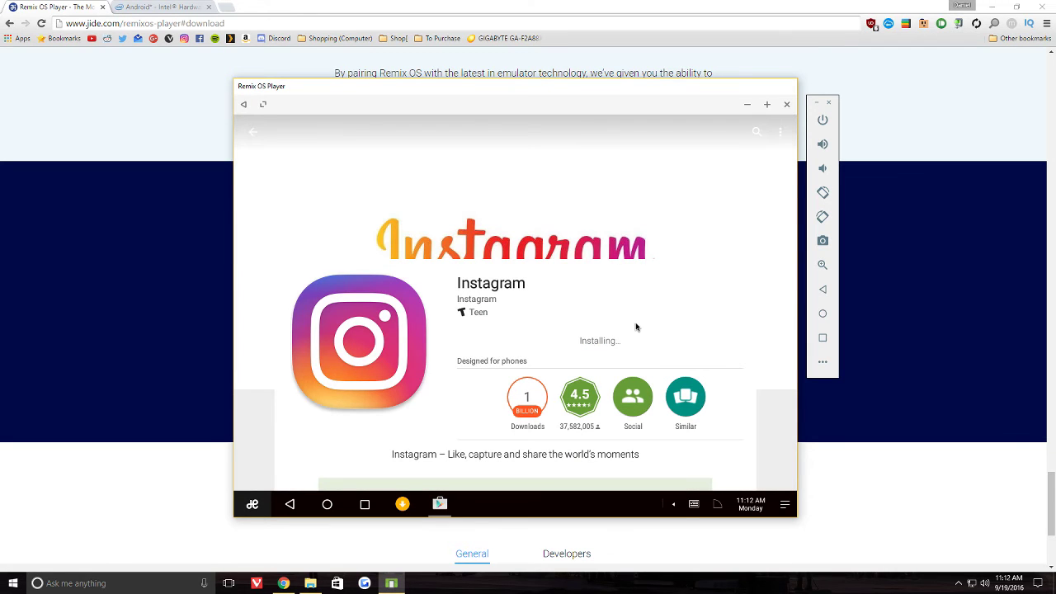
click(252, 134)
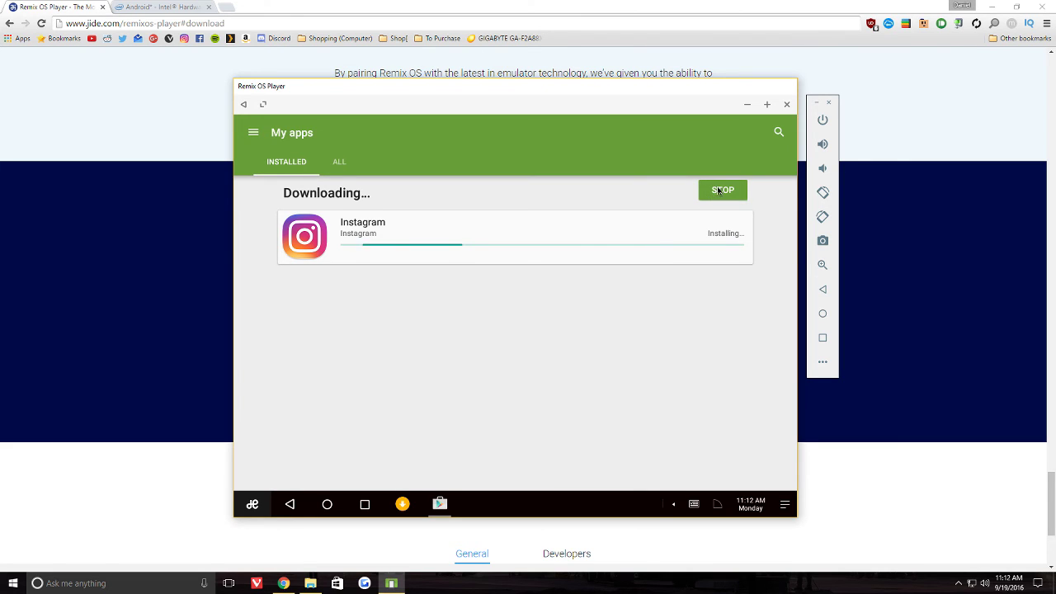
click(530, 235)
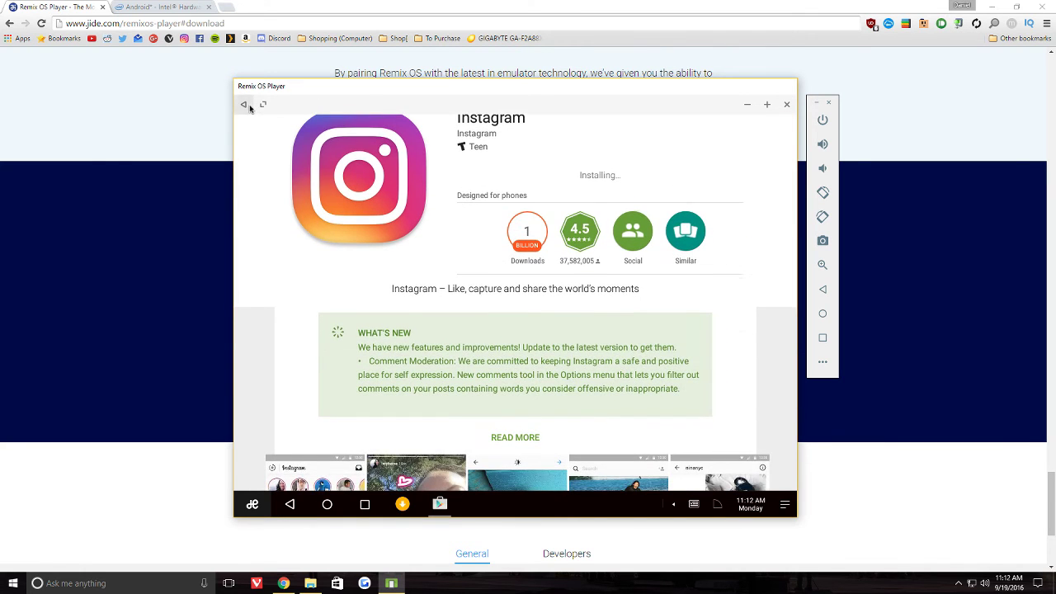
click(244, 104)
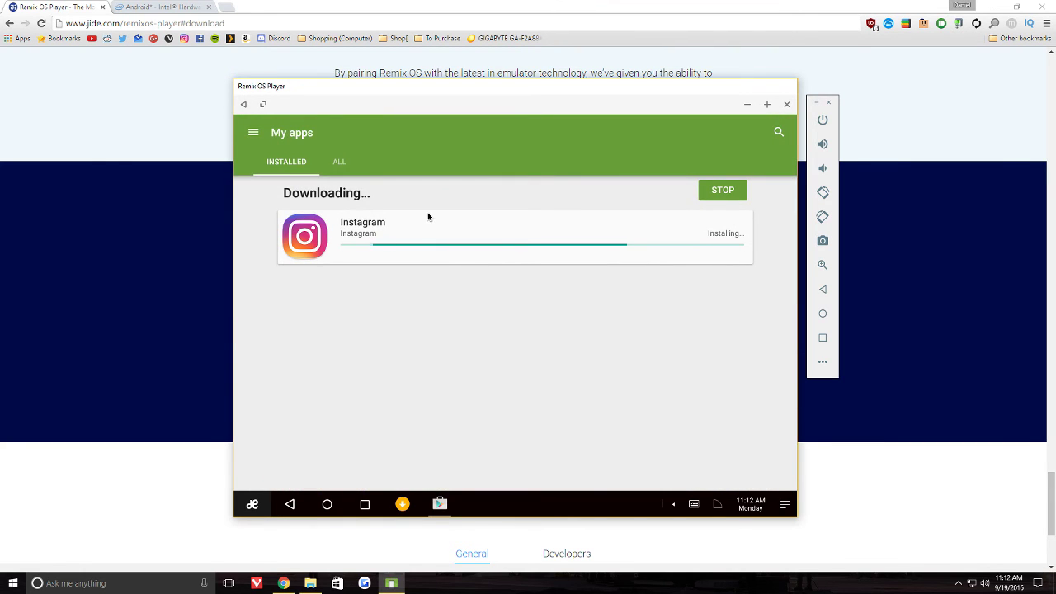
click(253, 132)
click(643, 218)
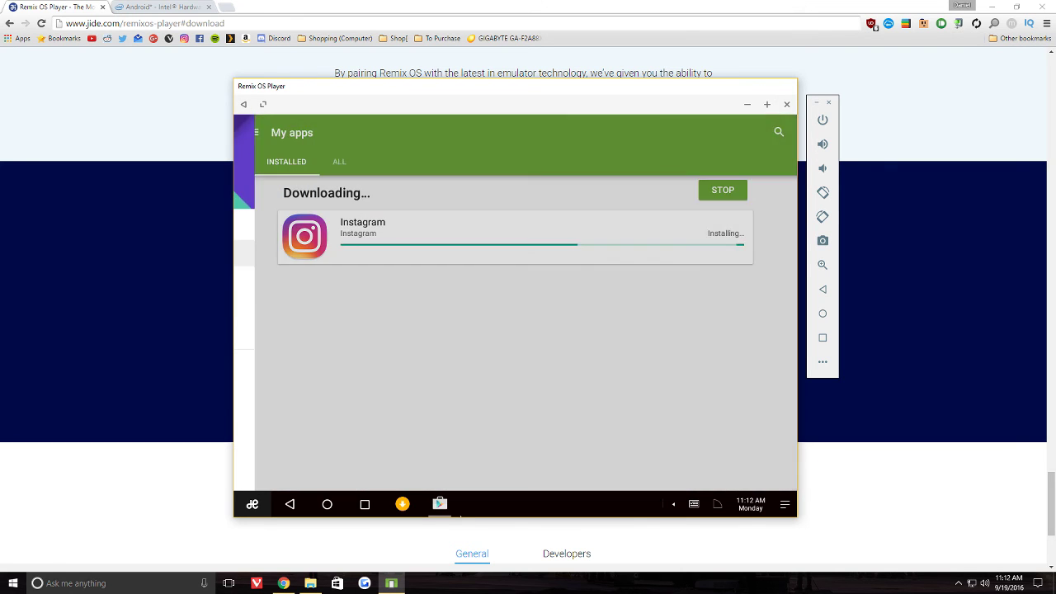
- Minimize the Account Action Required sign-in check and launch Remix Central from the desktop
click(329, 504)
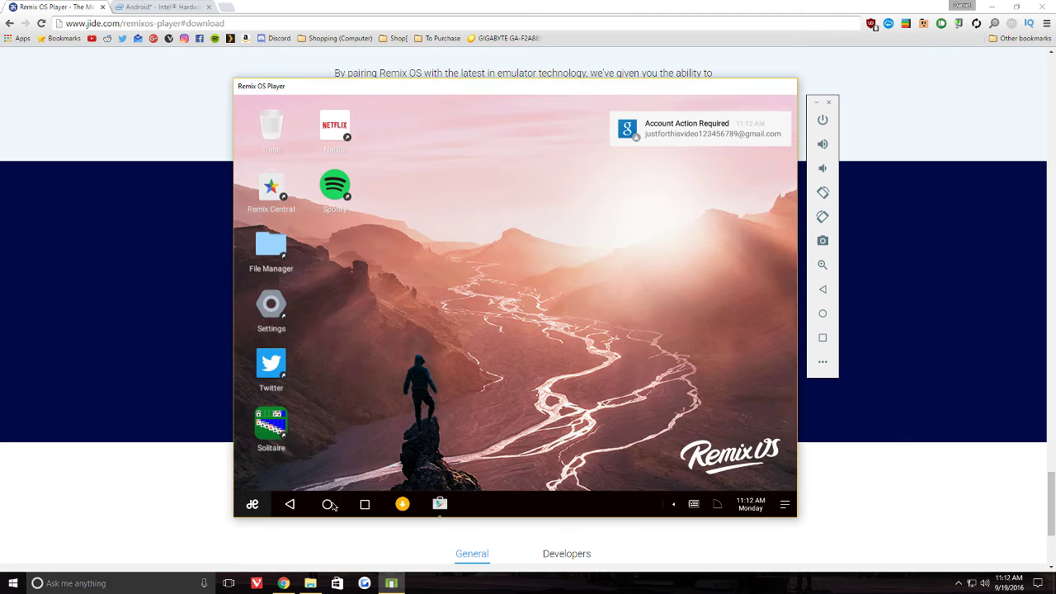
click(683, 146)
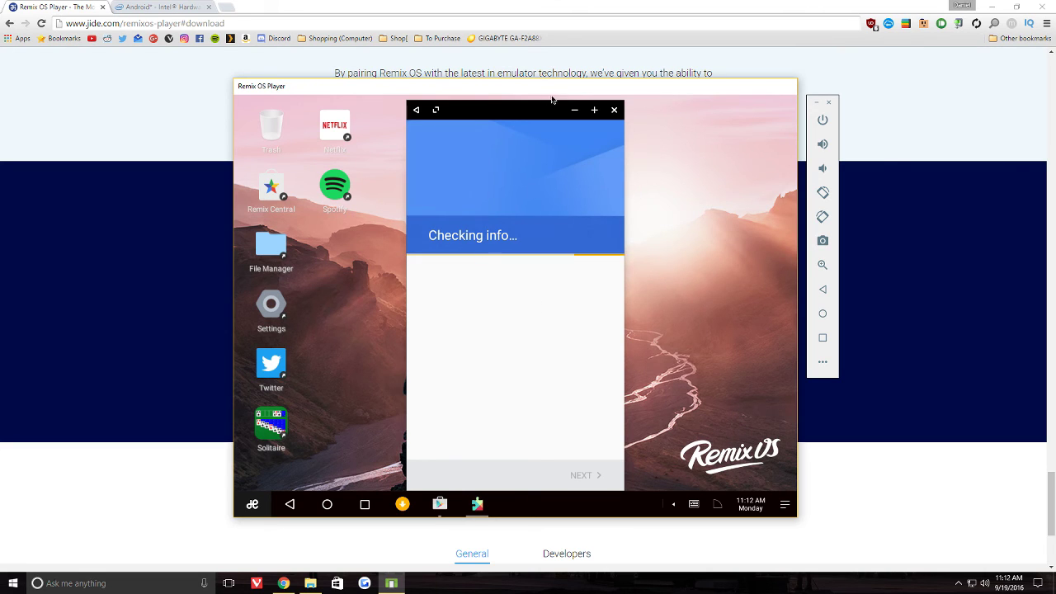
click(575, 111)
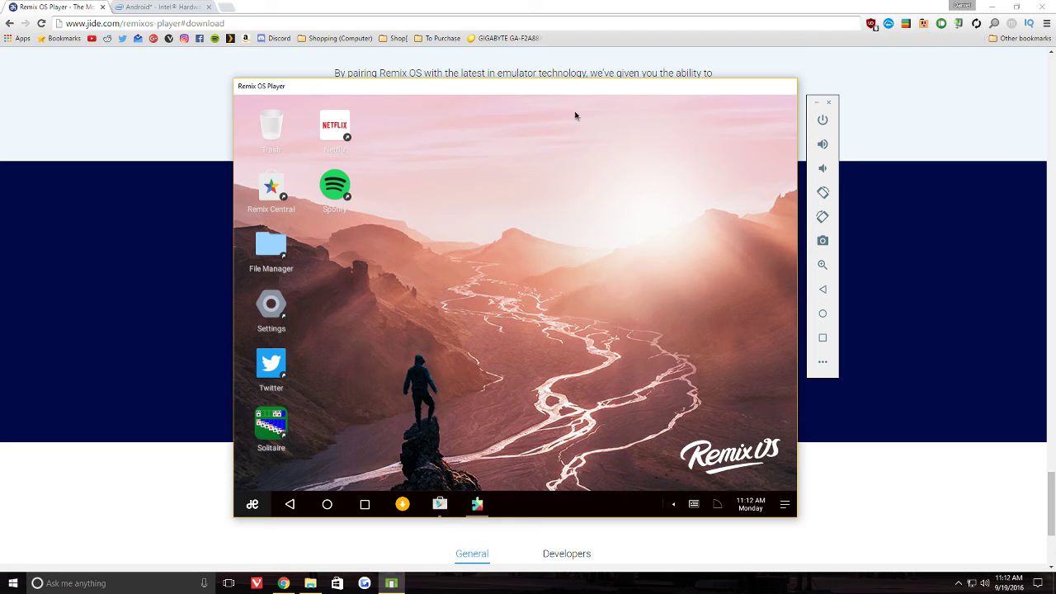
double_click(278, 186)
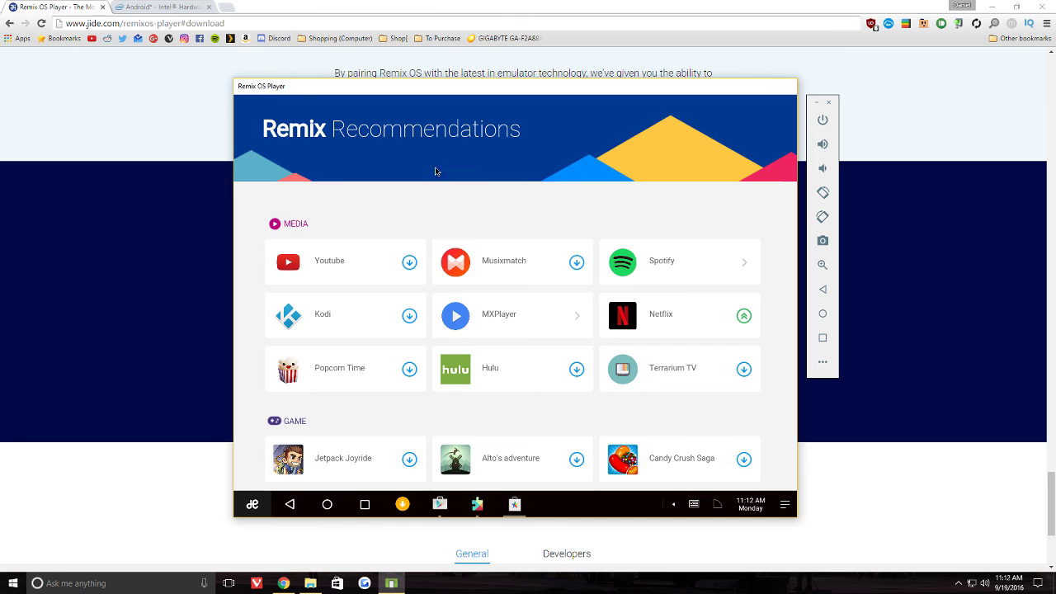
- Scroll Remix Recommendations down to the productivity, social, shopping, news and tools apps
scroll(493, 217, down, 5)
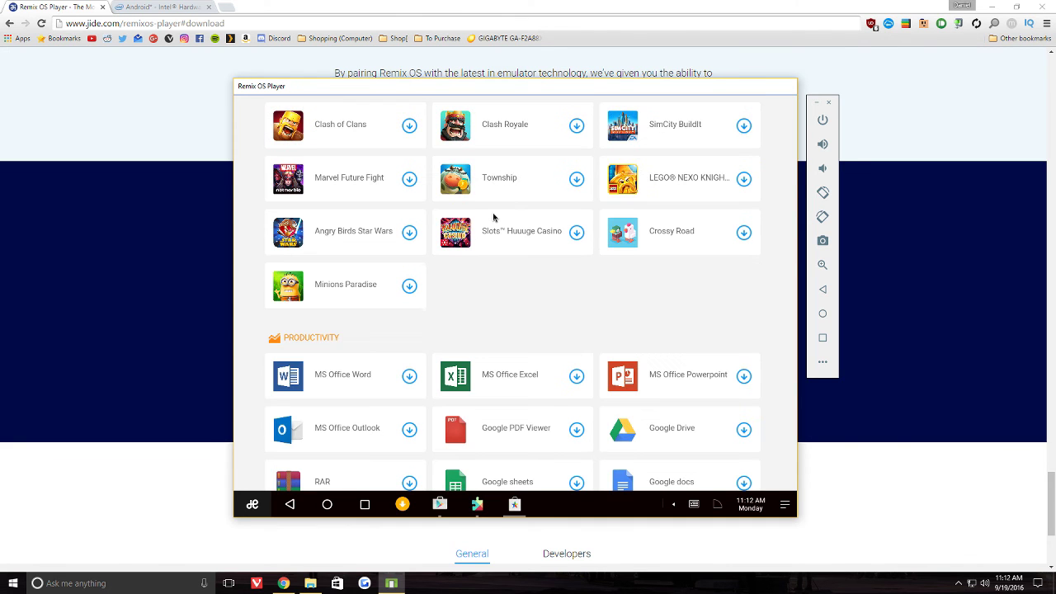
scroll(493, 218, down, 3)
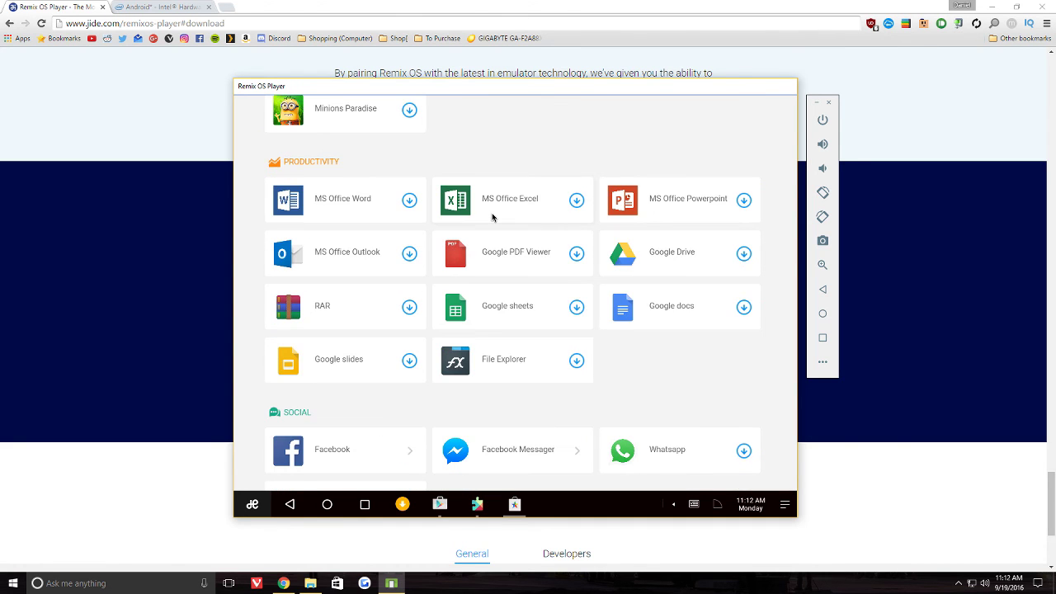
scroll(493, 218, down, 4)
scroll(492, 218, down, 6)
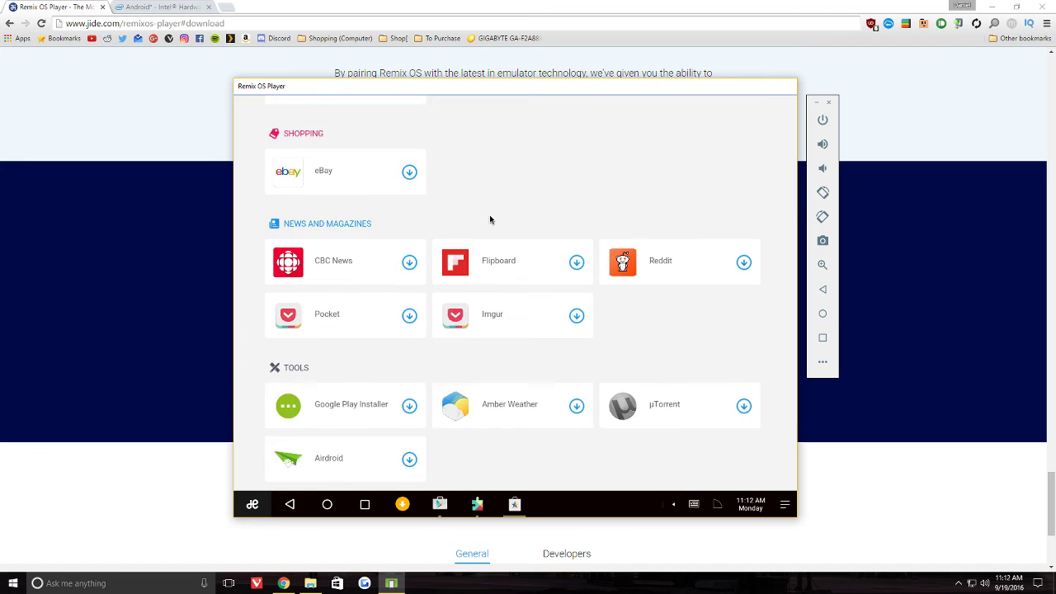
scroll(489, 217, up, 17)
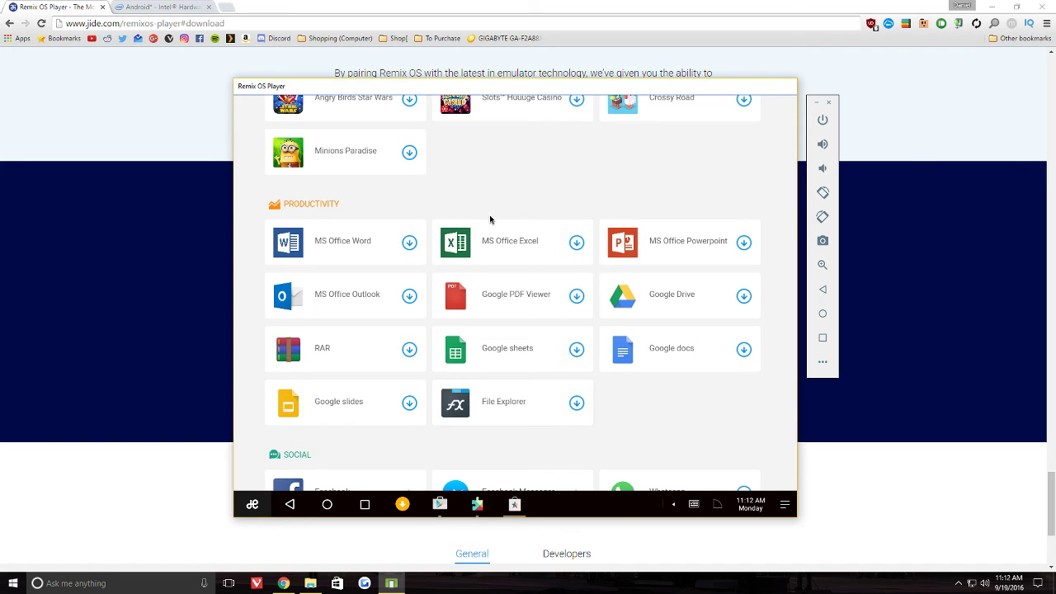
scroll(489, 218, up, 3)
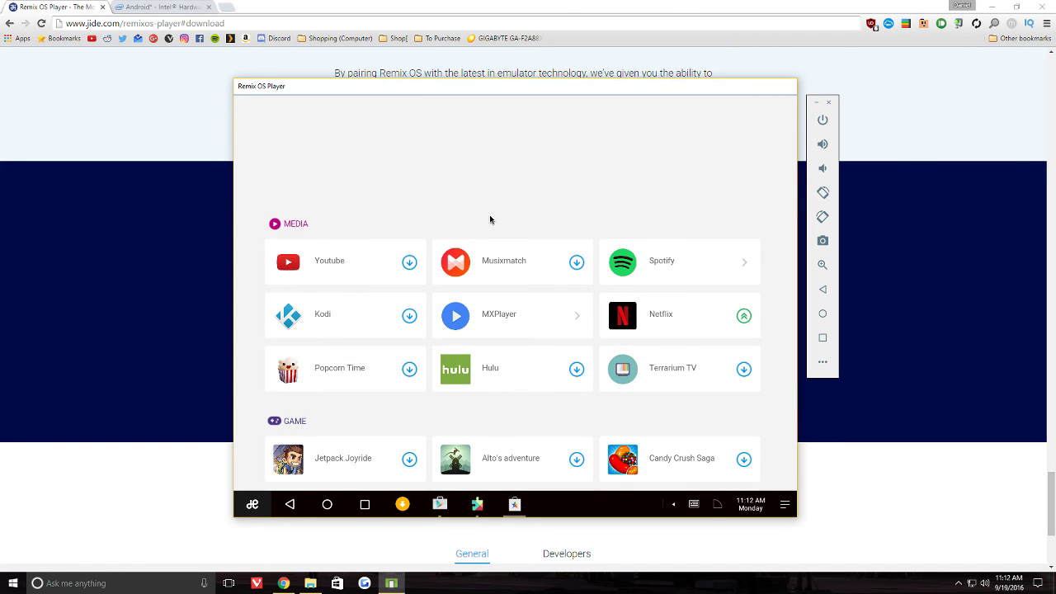
scroll(489, 219, down, 4)
scroll(489, 225, down, 8)
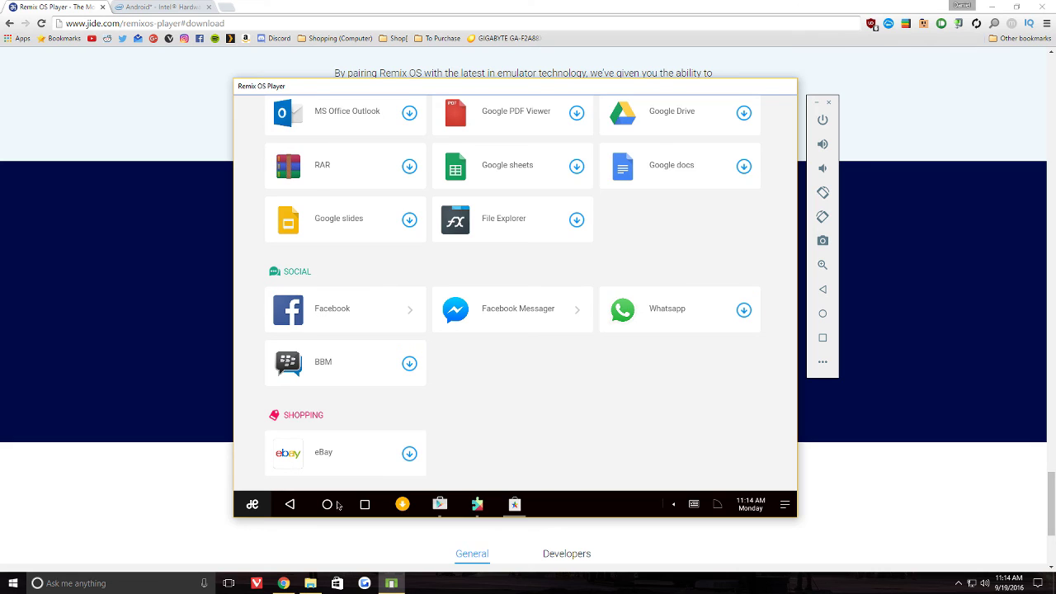
click(329, 504)
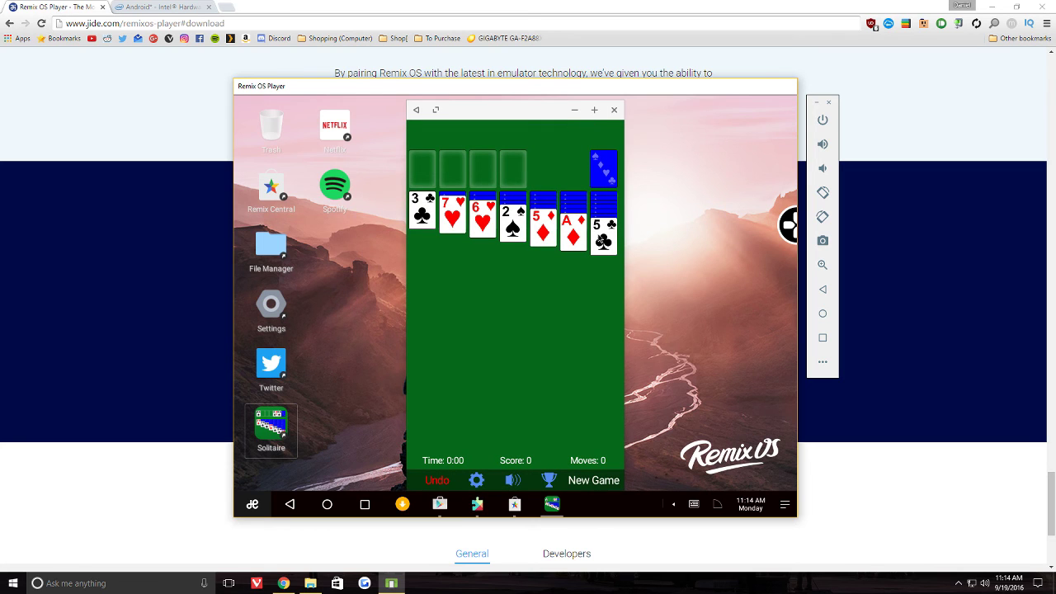
click(611, 171)
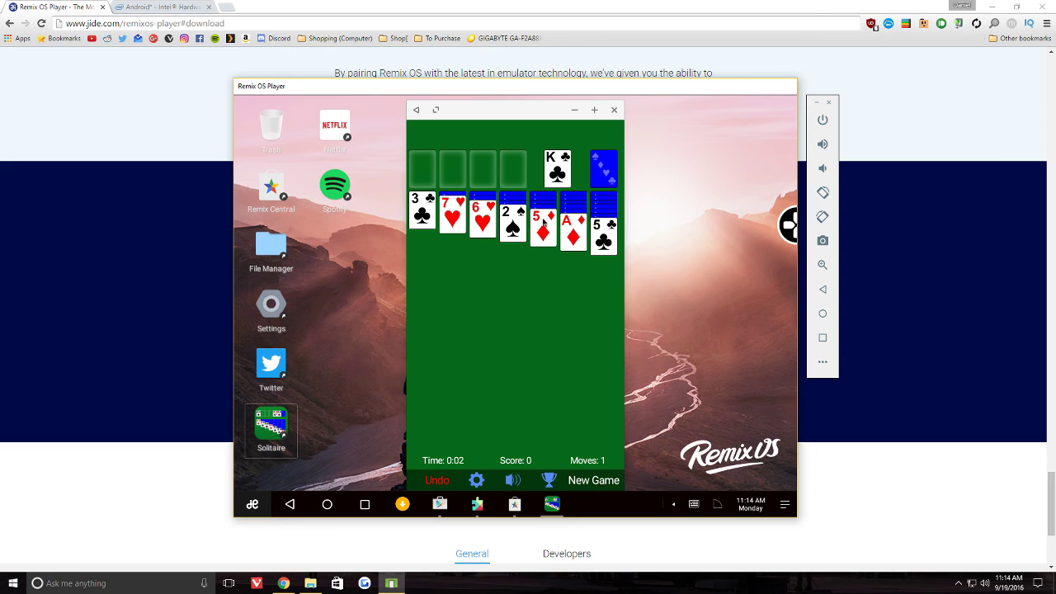
click(615, 175)
drag(485, 219, 478, 223)
drag(602, 235, 503, 242)
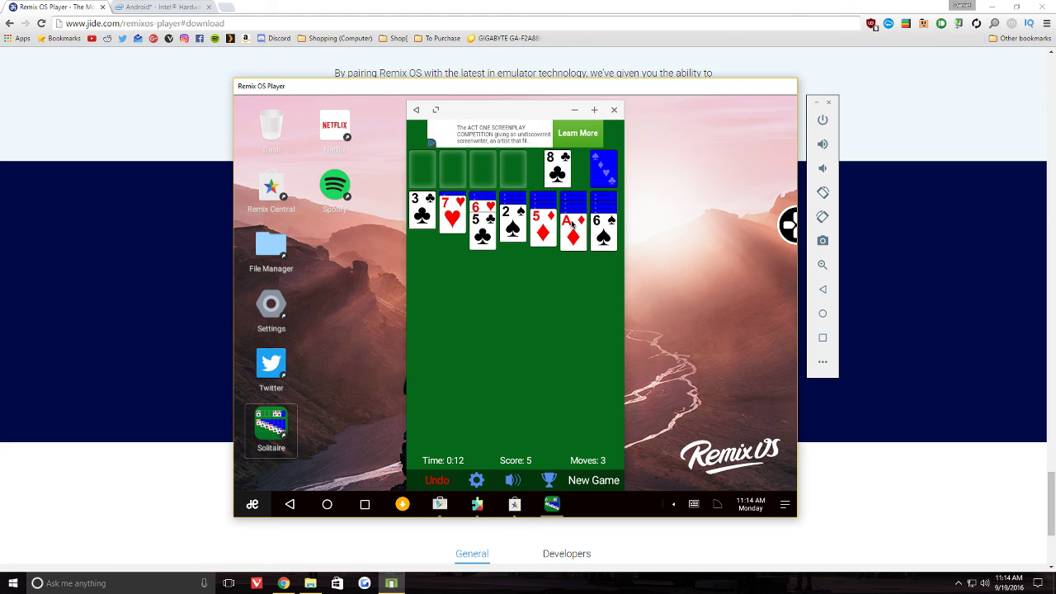
drag(603, 226, 453, 221)
drag(535, 231, 454, 230)
click(608, 173)
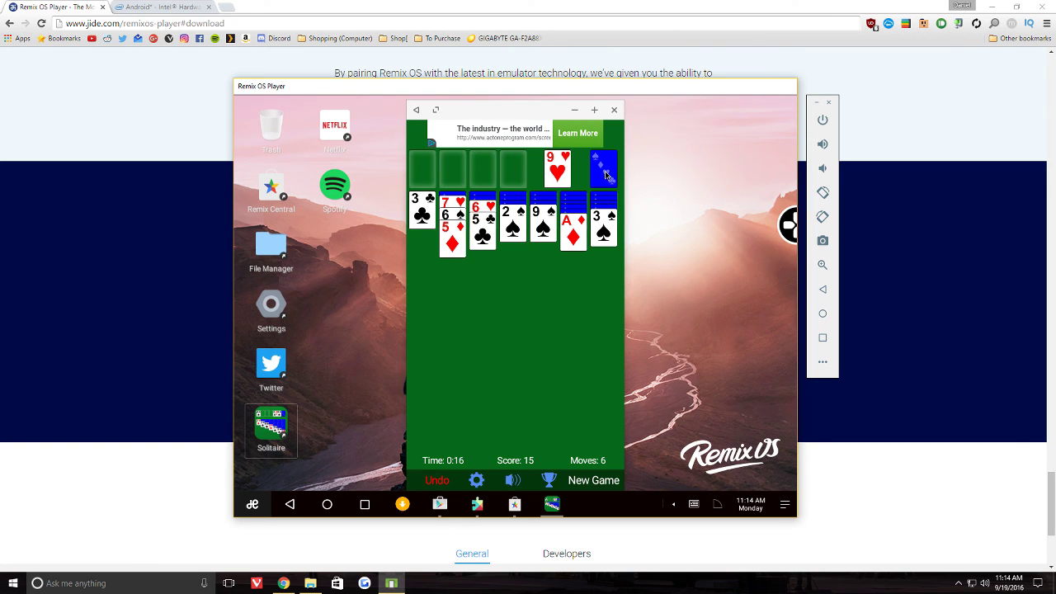
click(603, 180)
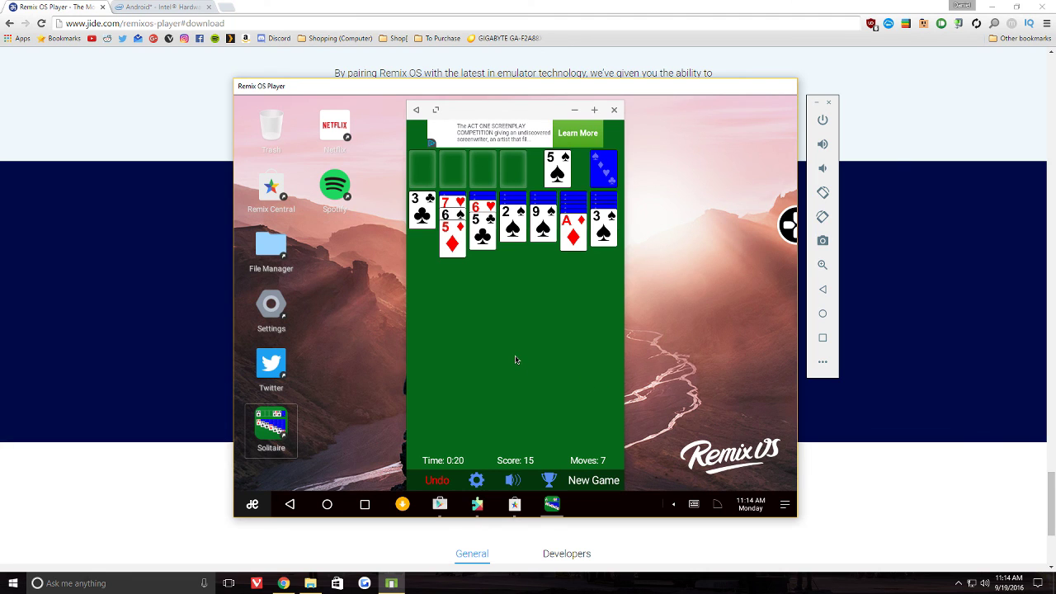
click(616, 109)
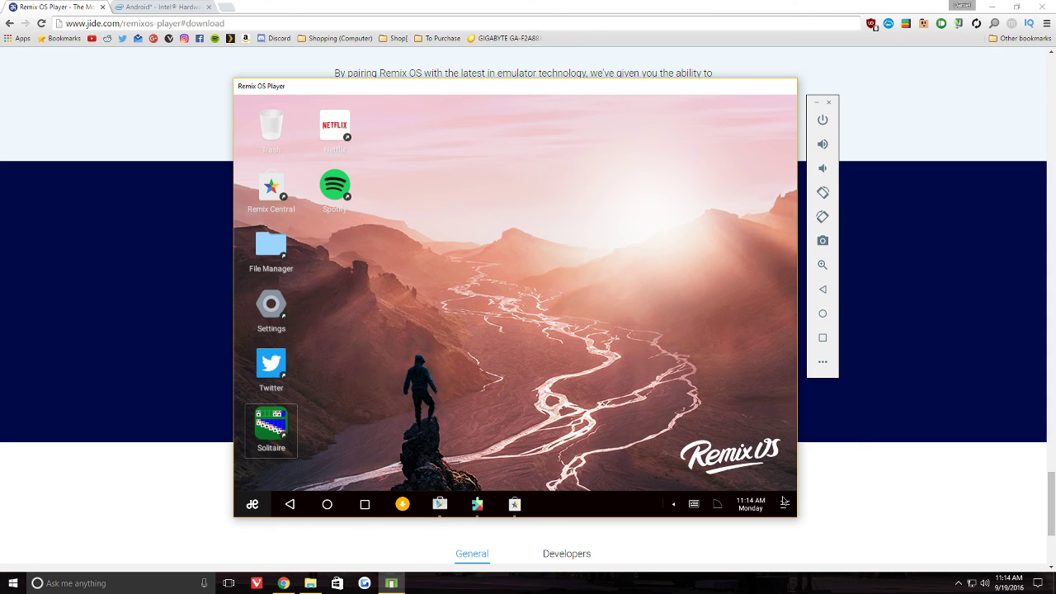
- Clear the AppCloud install notifications from the notification panel and close it
click(784, 503)
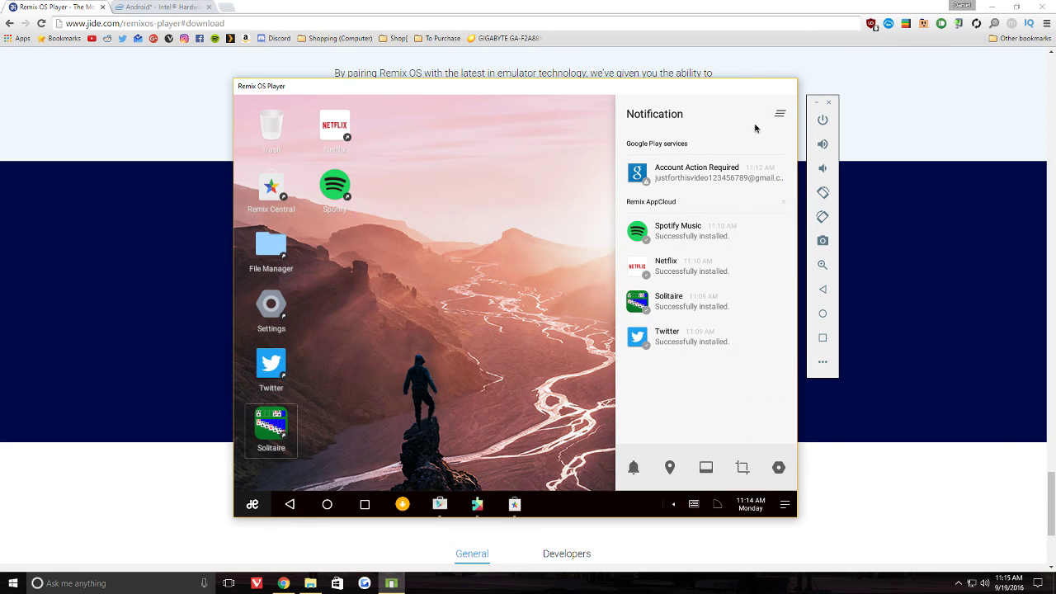
click(779, 114)
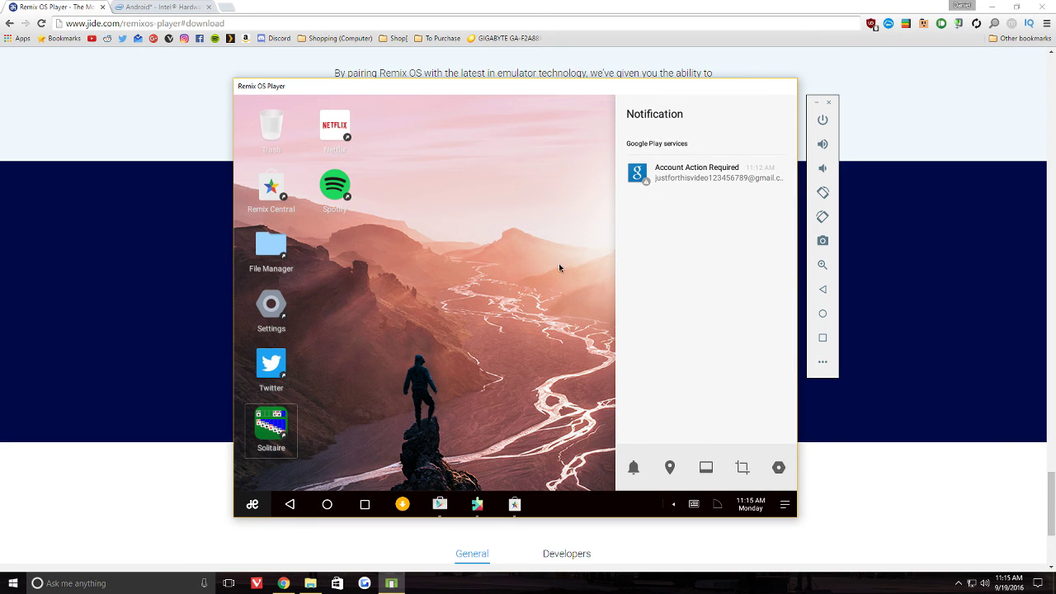
click(538, 314)
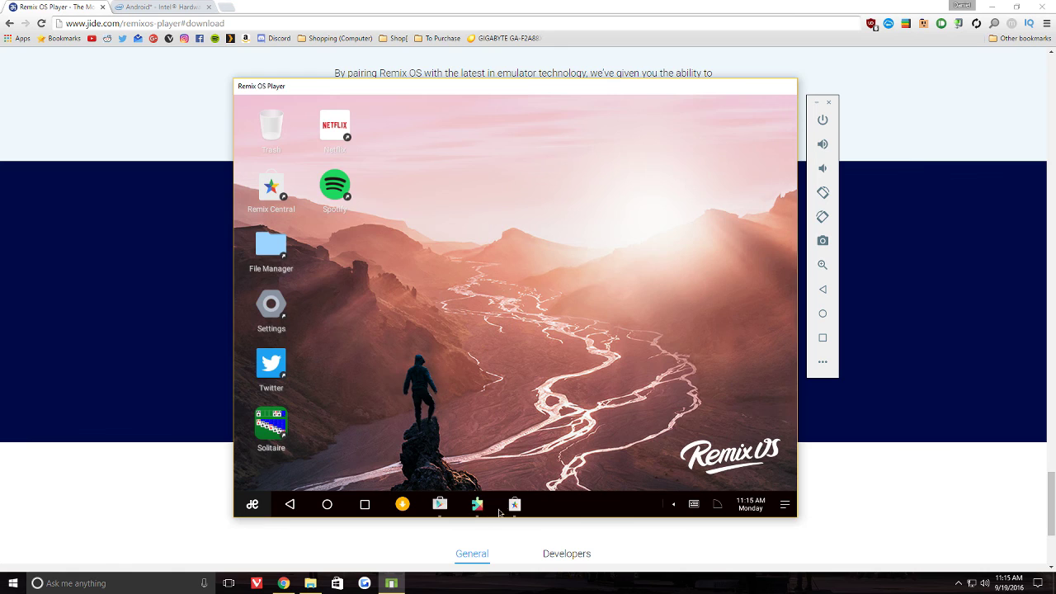
- Open Play Store from the taskbar to check Instagram's download and bring up the Google account check window
click(438, 505)
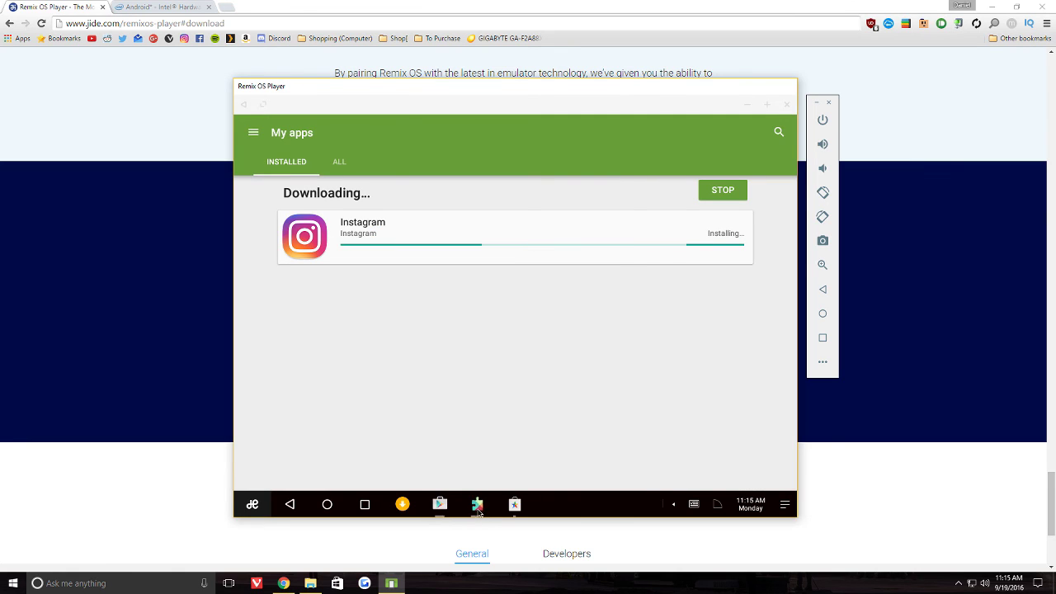
click(477, 503)
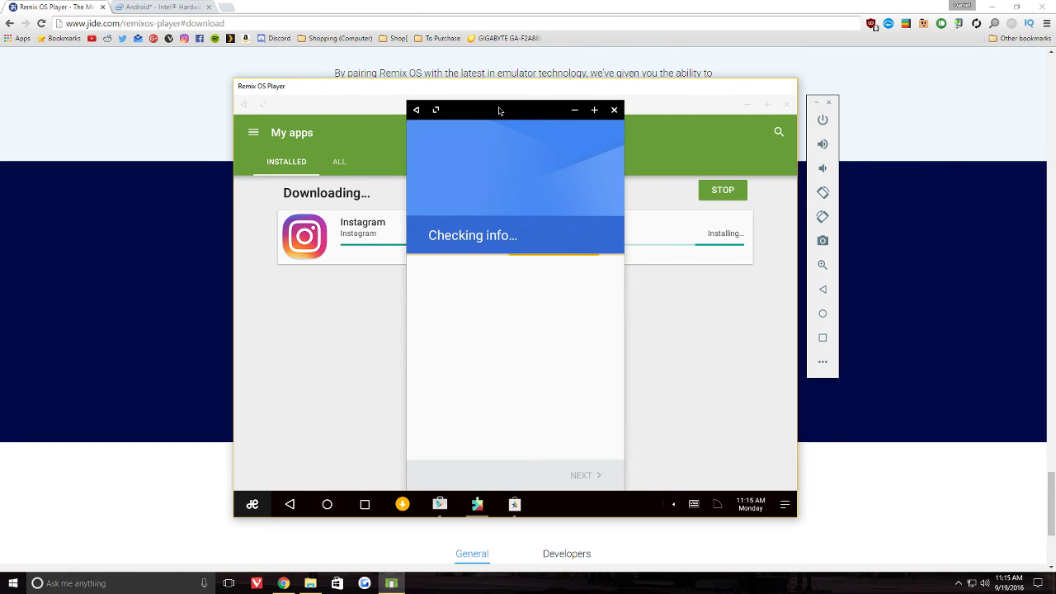
drag(499, 110, 499, 105)
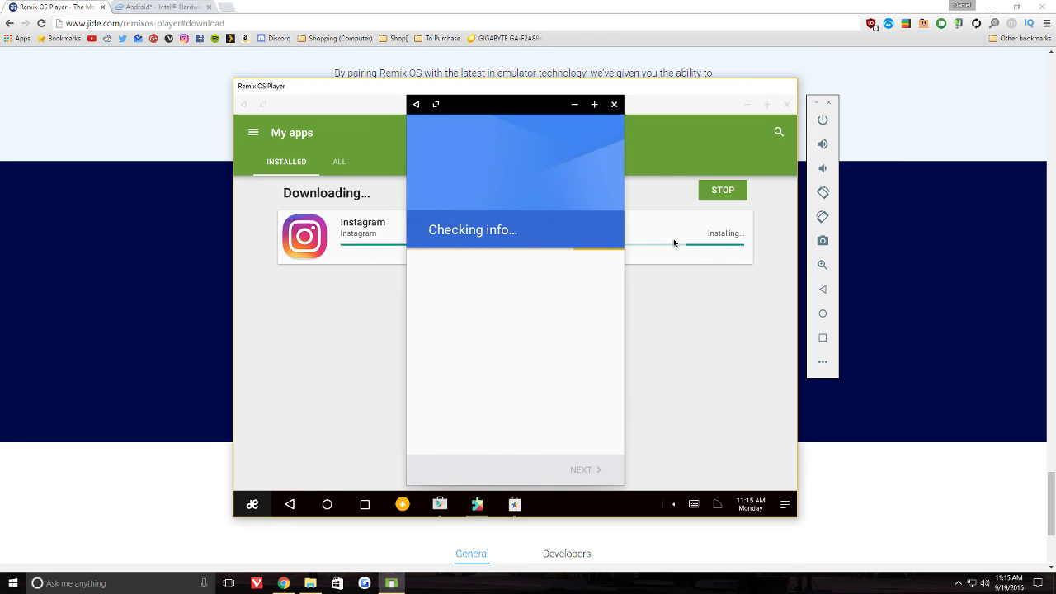
- Close the account check, hit the Play Store sign-in error, and return to the Google Play home page
click(614, 104)
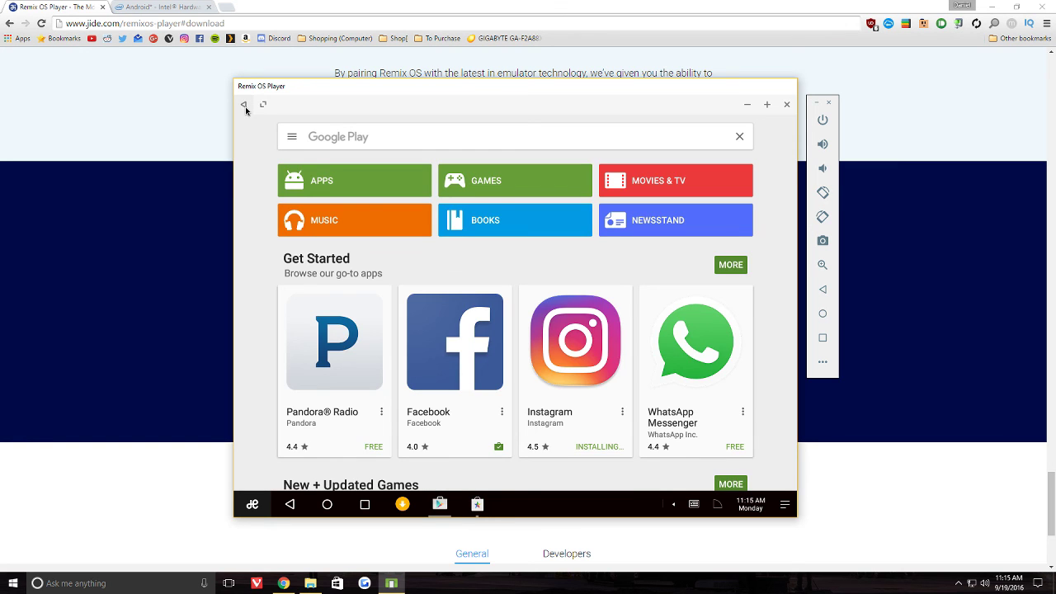
click(335, 188)
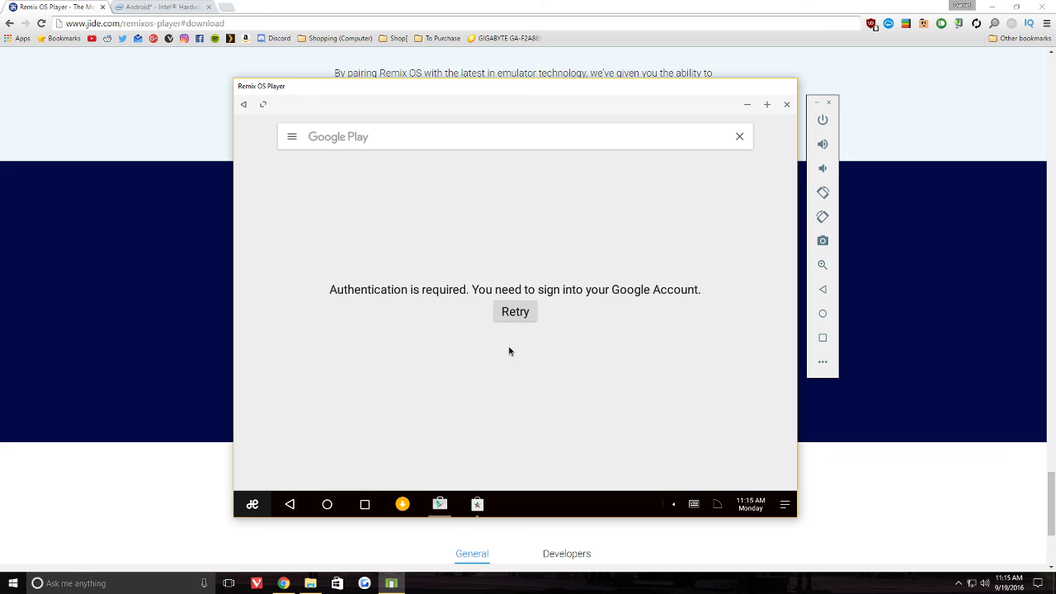
click(245, 105)
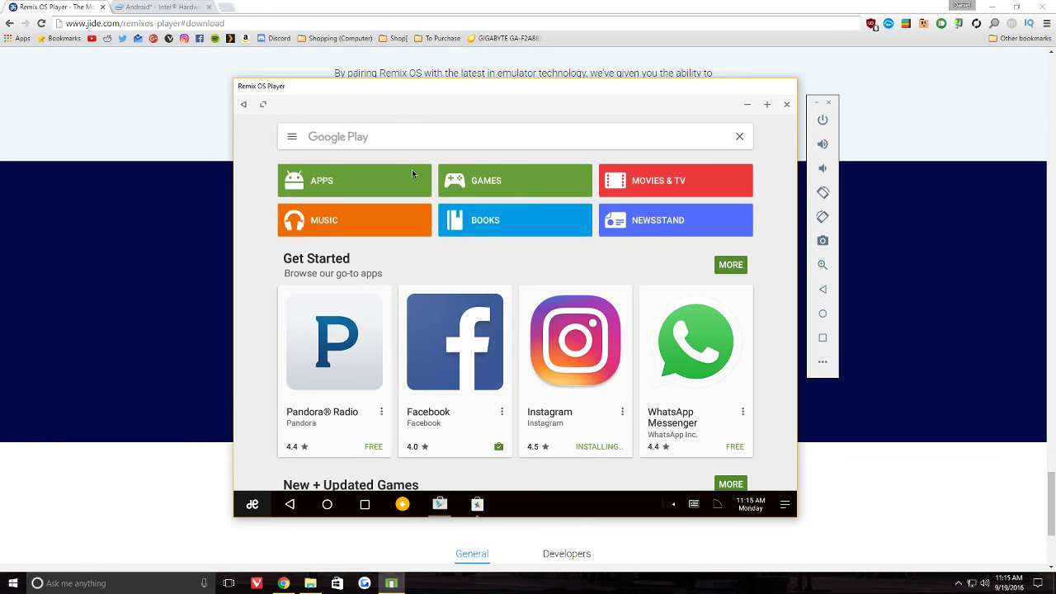
scroll(714, 273, down, 15)
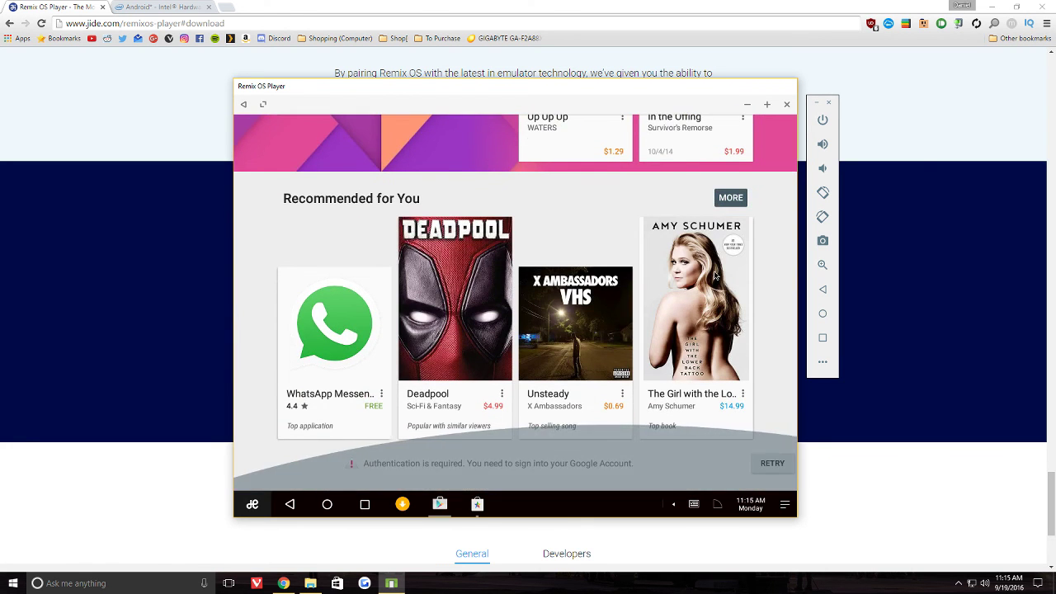
scroll(714, 272, up, 10)
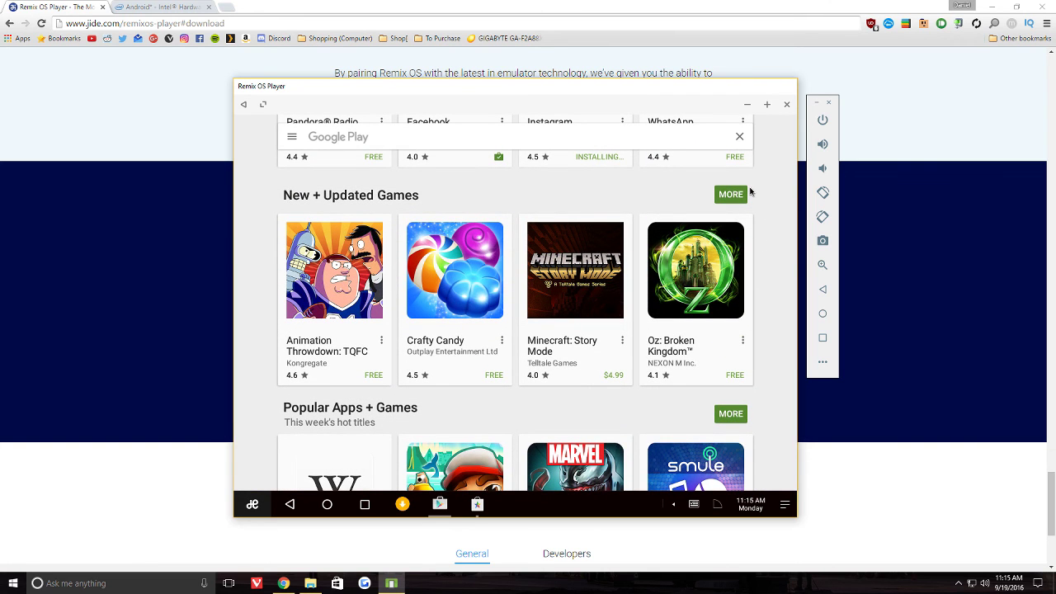
scroll(742, 218, down, 3)
scroll(731, 252, up, 8)
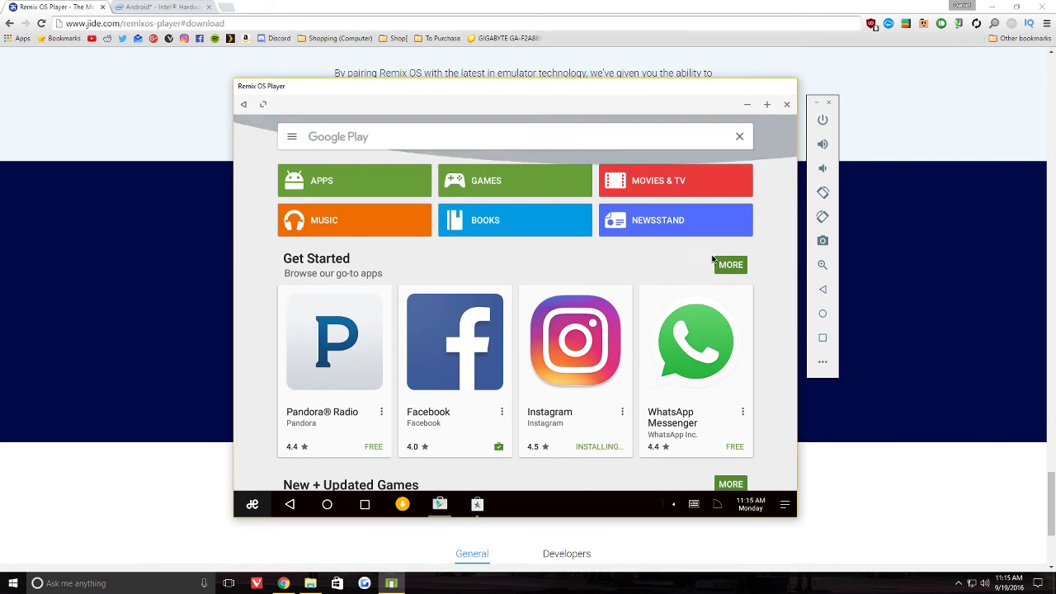
- Switch to Remix Central and scroll its catalog to the top Media section
click(475, 504)
scroll(435, 384, up, 2)
scroll(435, 385, up, 5)
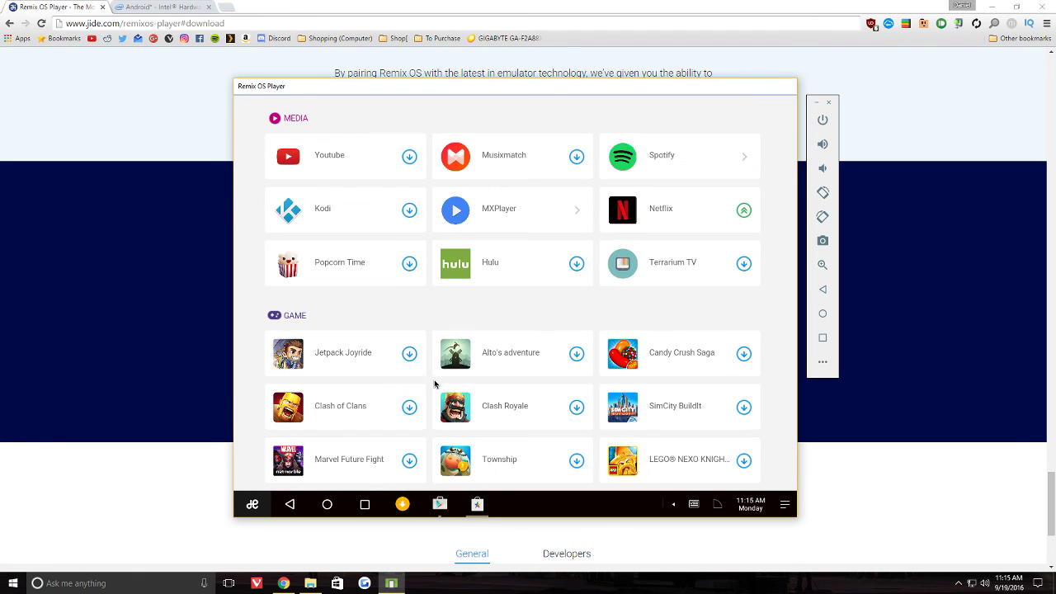